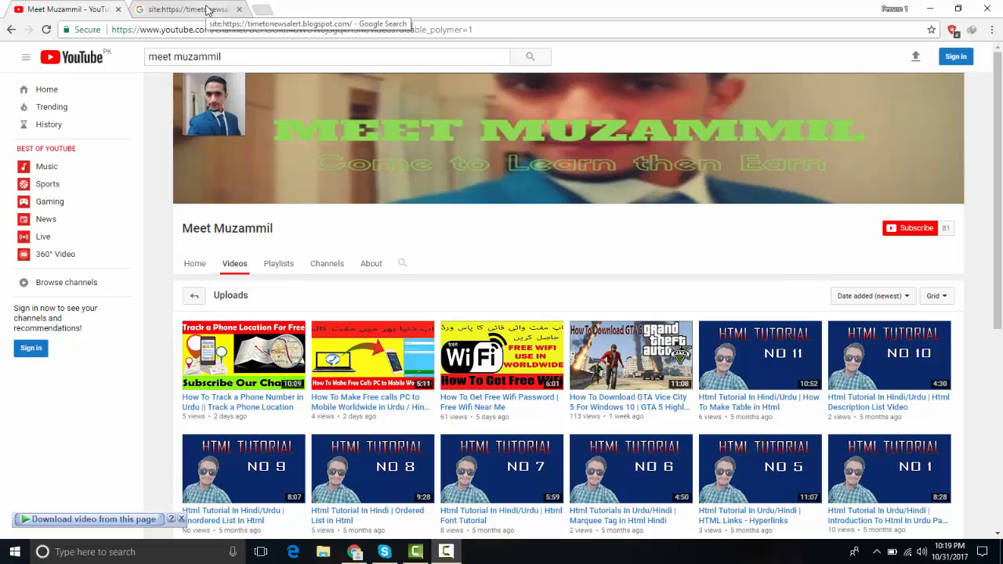
# Load the Google homepage in the second browser tab and search for "blue stack"
pyautogui.click(208, 9)
pyautogui.click(232, 30)
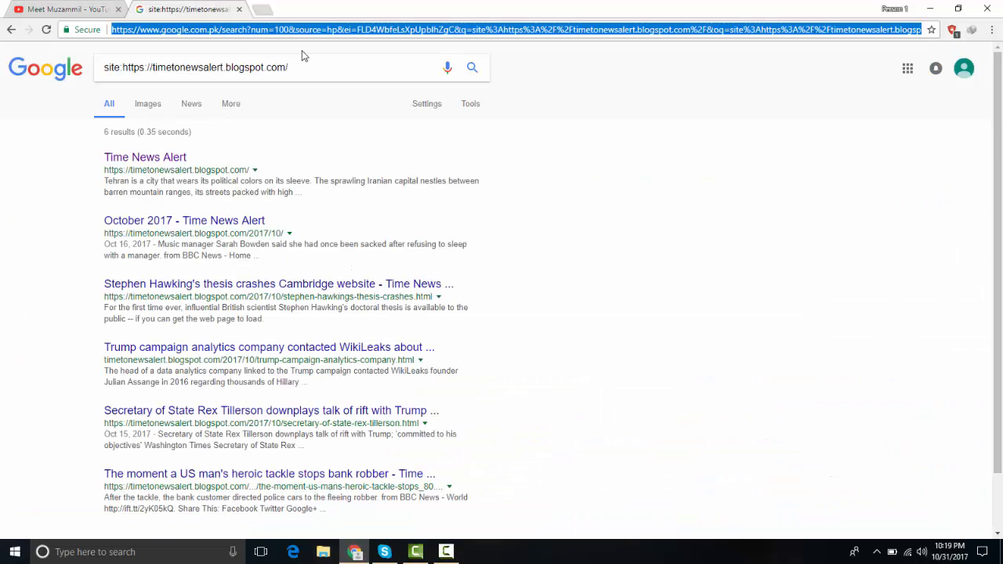
pyautogui.write('goog')
pyautogui.press('Return')
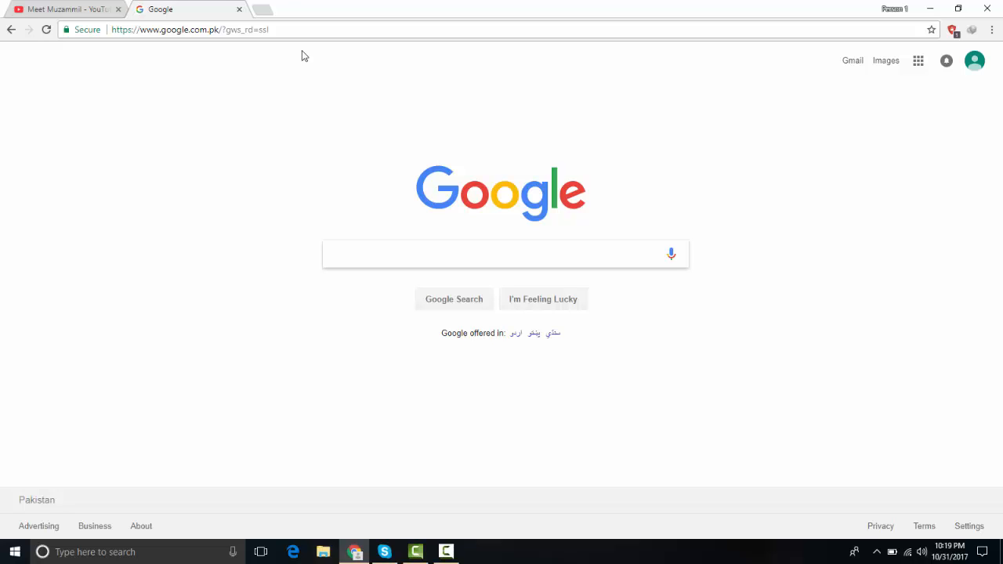
pyautogui.write('blue ')
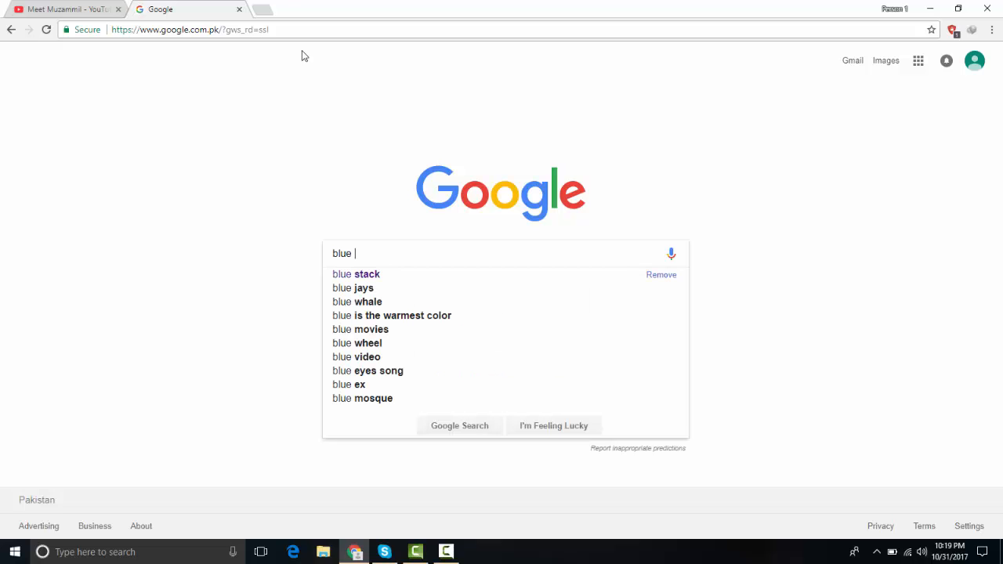
pyautogui.write('stack')
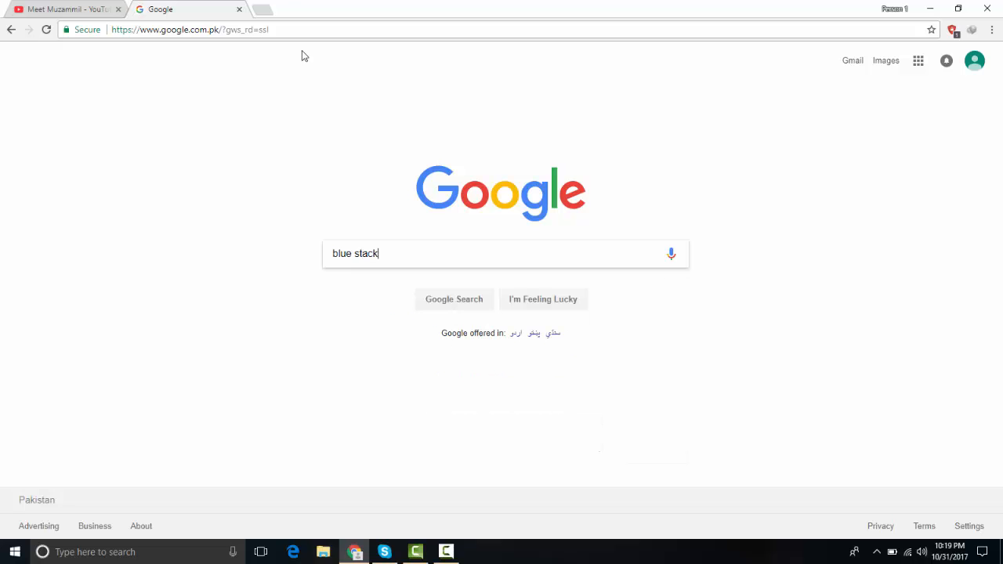
pyautogui.press('Return')
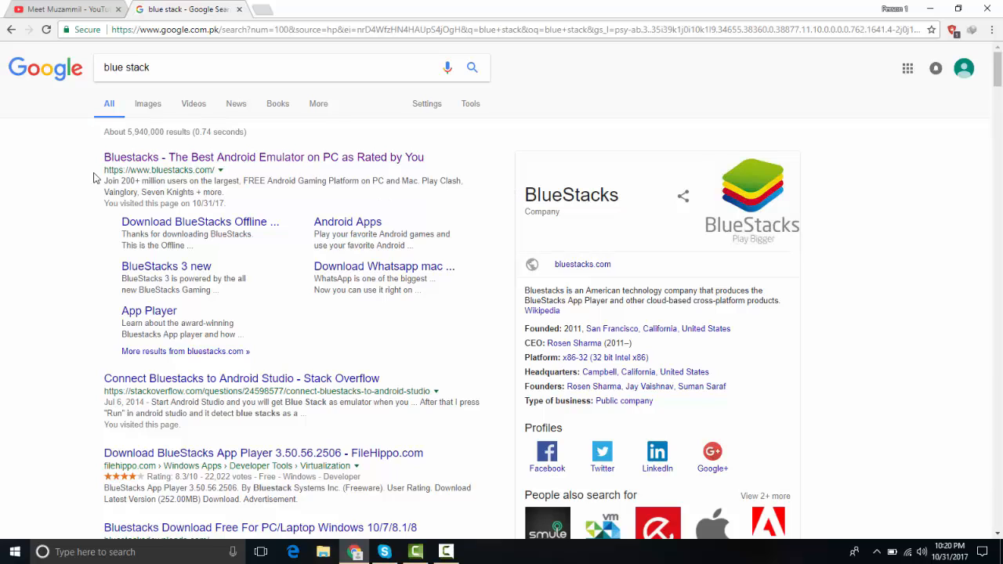
# Open the official bluestacks.com website from the search results and look through its homepage
pyautogui.tripleClick(182, 170)
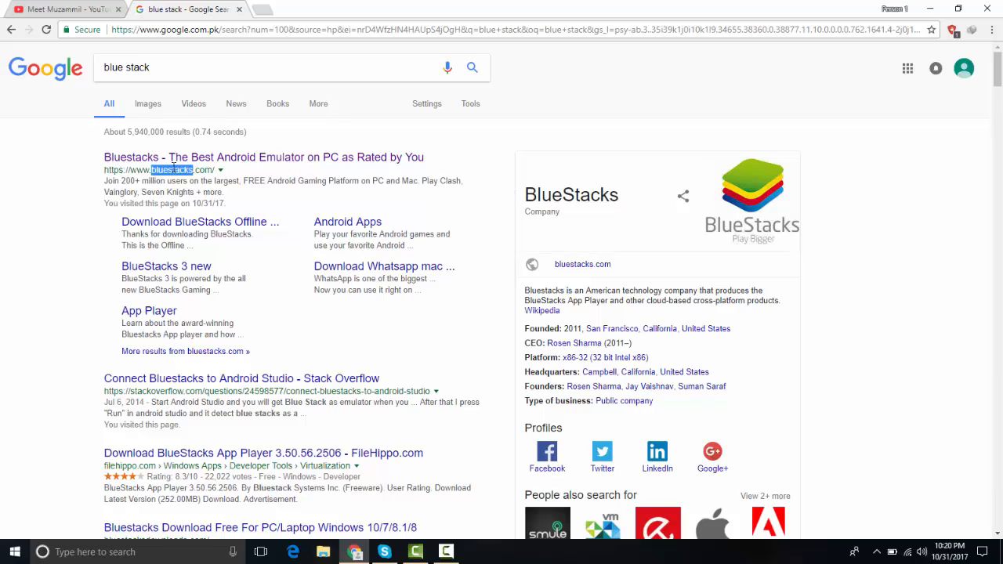
pyautogui.click(222, 158)
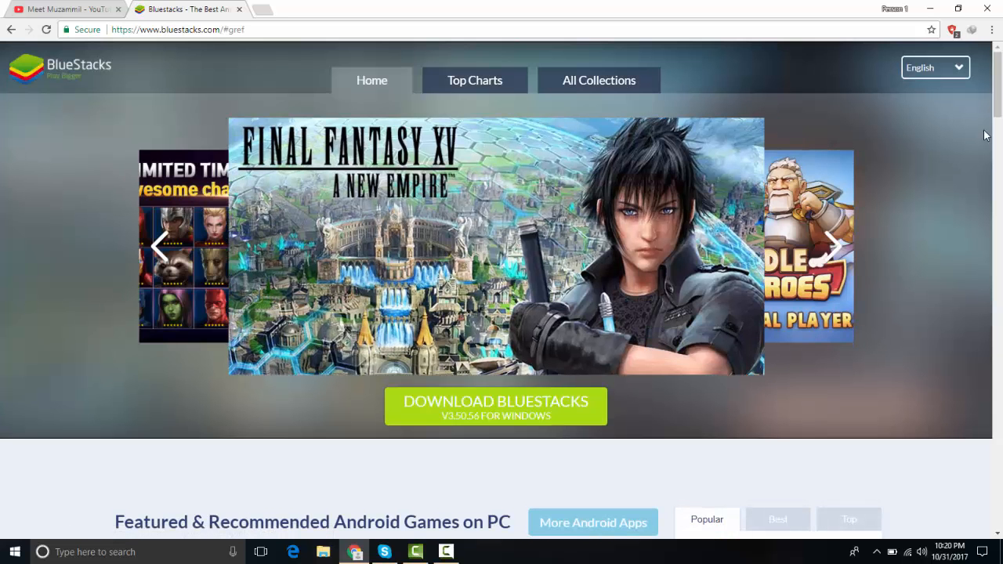
pyautogui.scroll(-1, 998, 123)
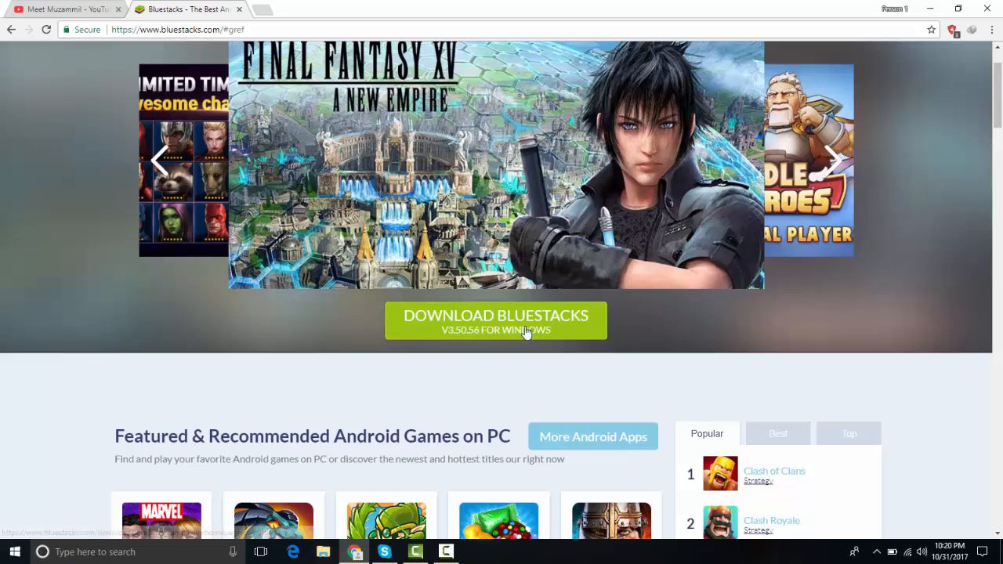
pyautogui.scroll(-7, 1001, 152)
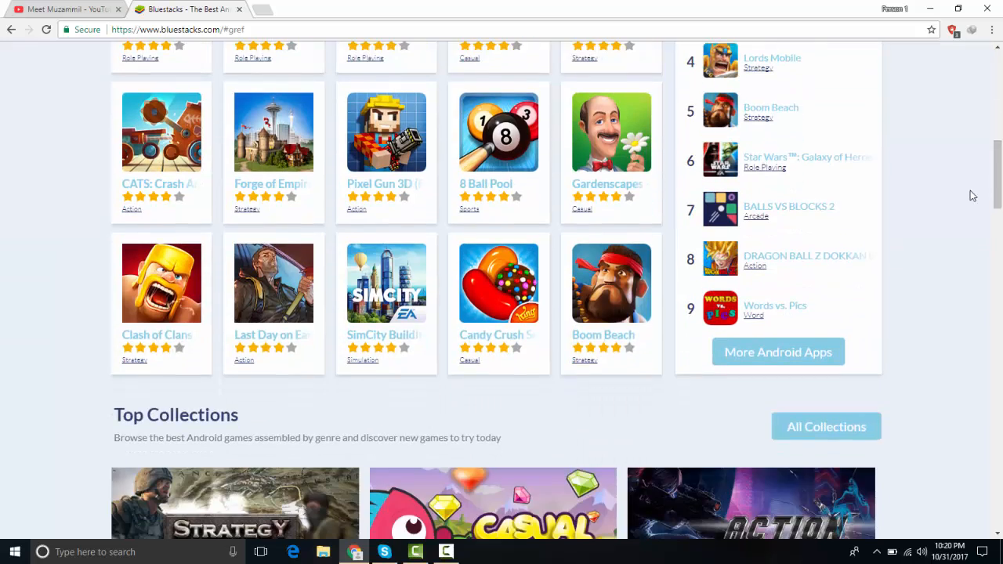
pyautogui.moveTo(998, 194); pyautogui.dragTo(999, 325)
pyautogui.scroll(8, 793, 269)
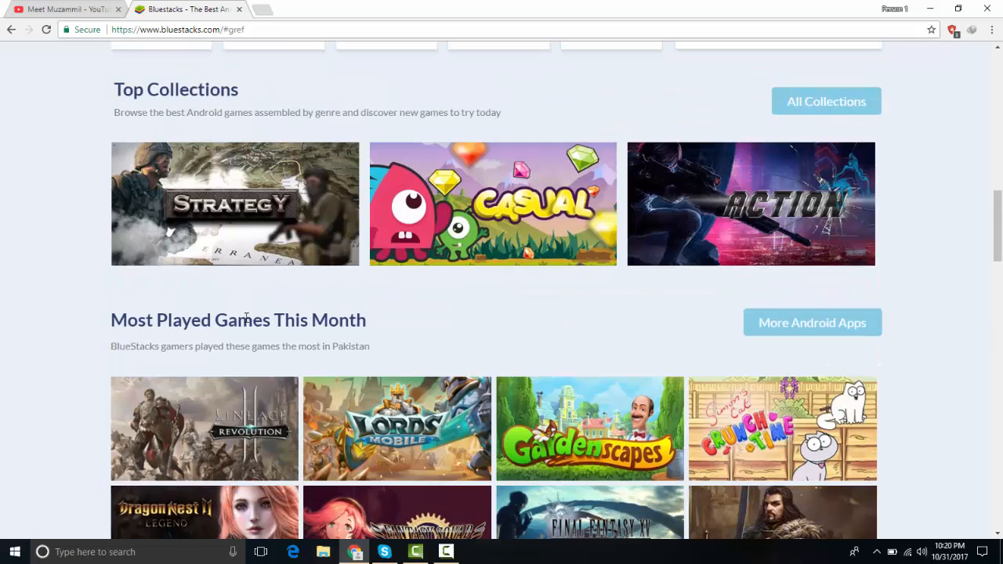
pyautogui.moveTo(998, 213); pyautogui.dragTo(986, 60)
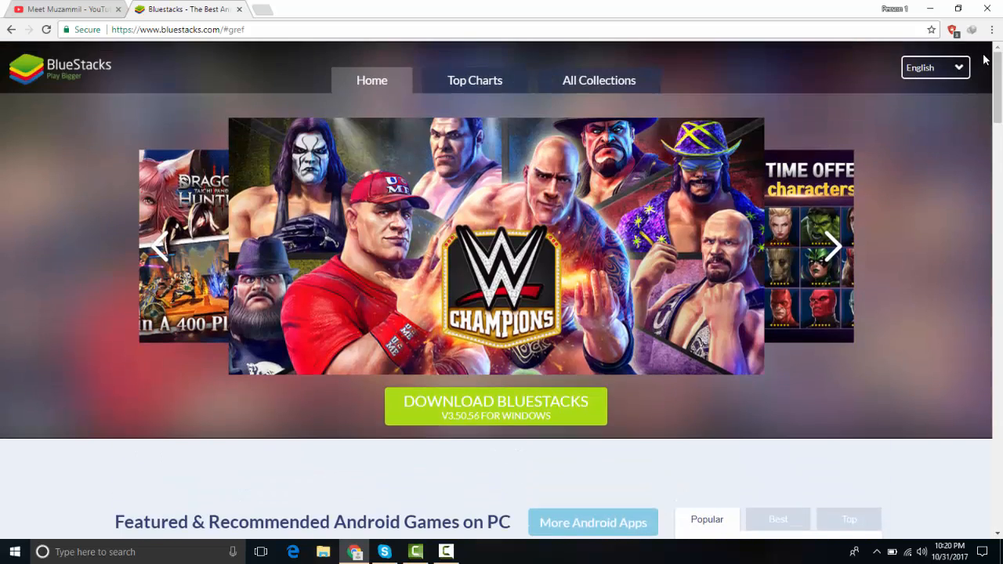
# Request the BlueStacks download for Windows, cancel it in the download manager and accept the exception for similar addresses
pyautogui.click(471, 413)
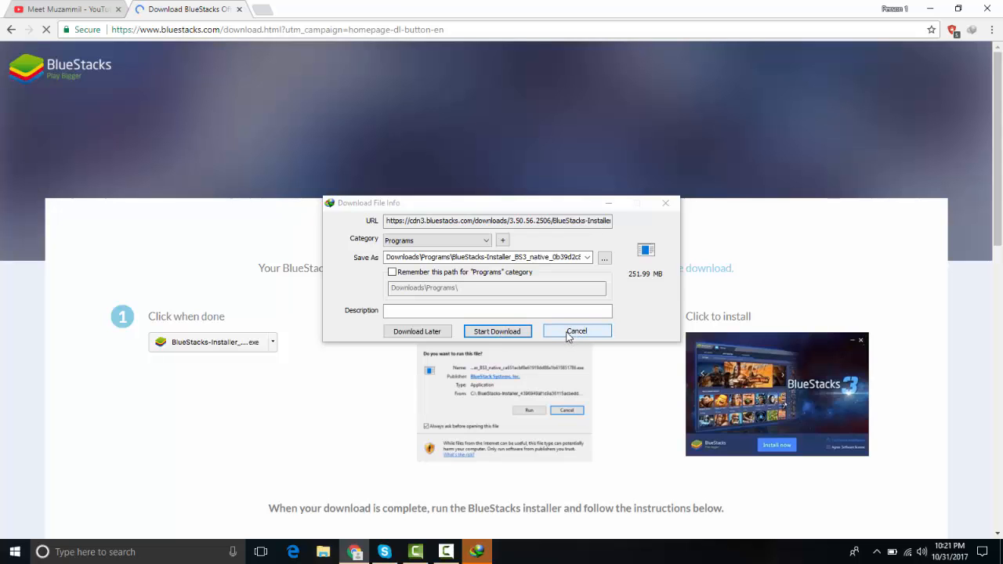
pyautogui.click(570, 335)
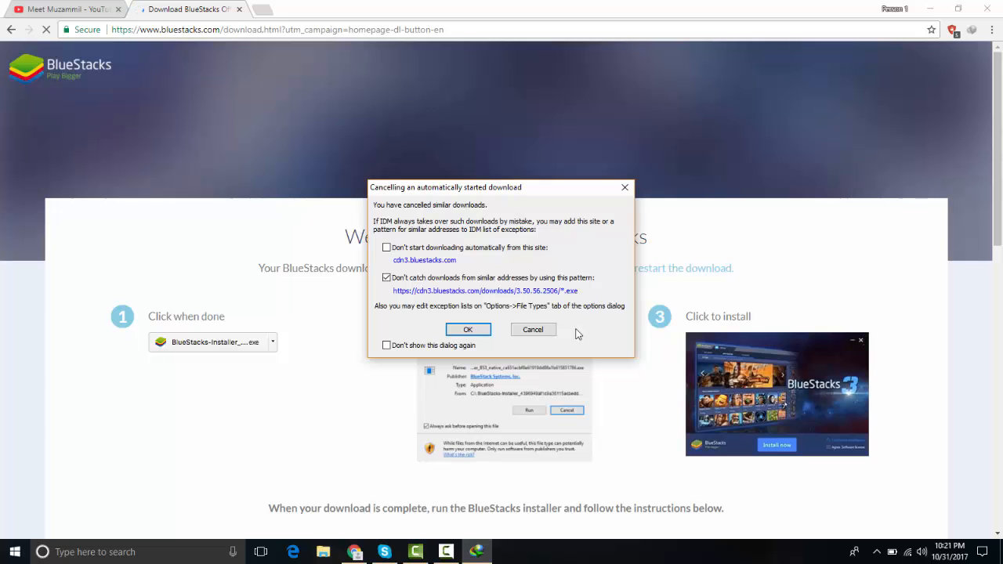
pyautogui.click(469, 330)
# Switch to the desktop, refresh it and launch BlueStacks from its shortcut
pyautogui.click(925, 14)
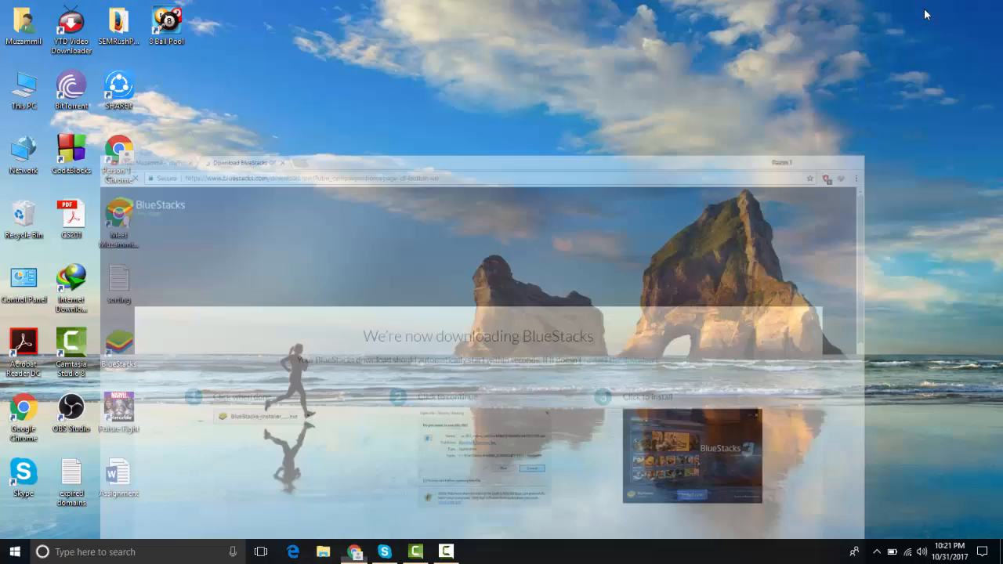
pyautogui.rightClick(450, 116)
pyautogui.click(476, 152)
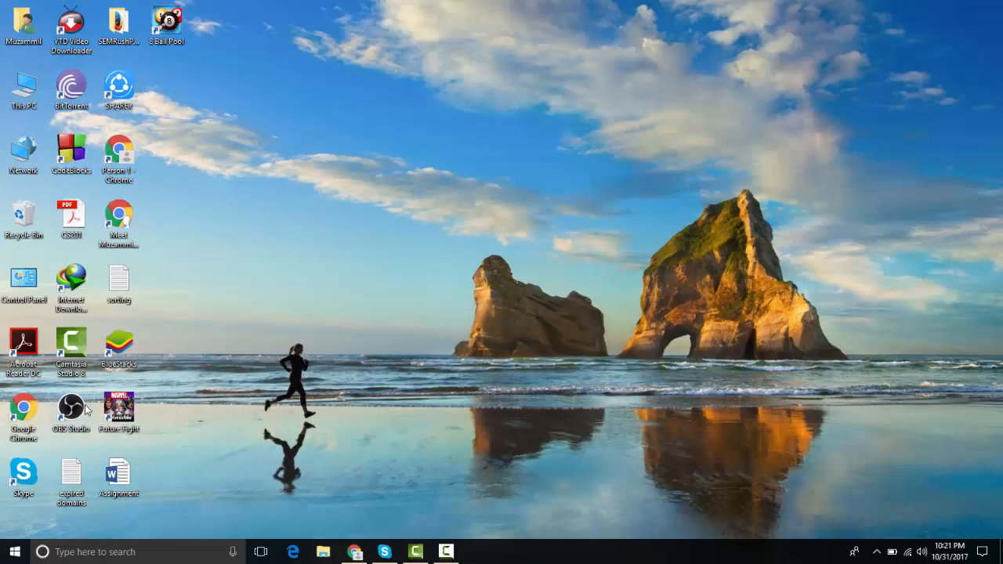
pyautogui.rightClick(115, 352)
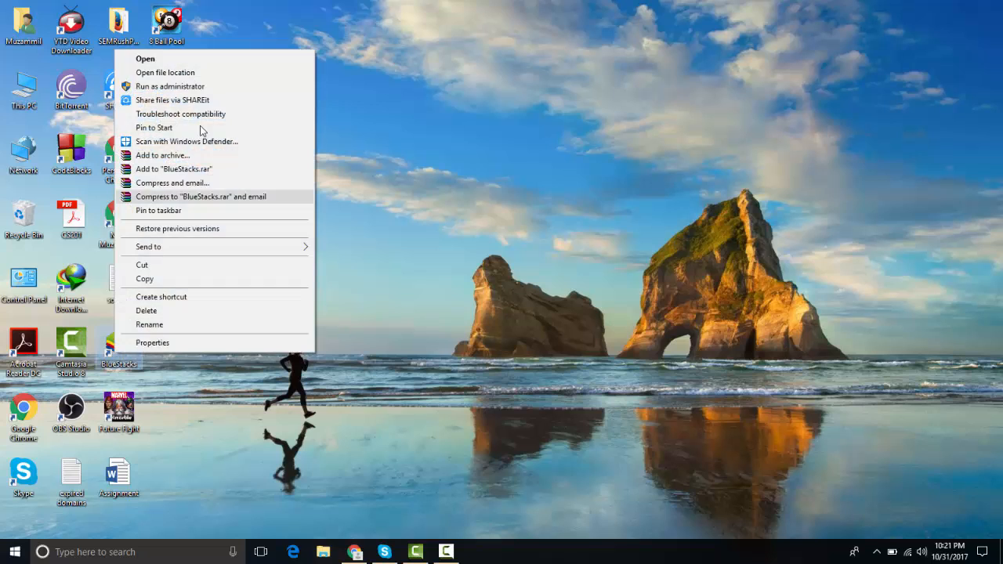
pyautogui.click(179, 60)
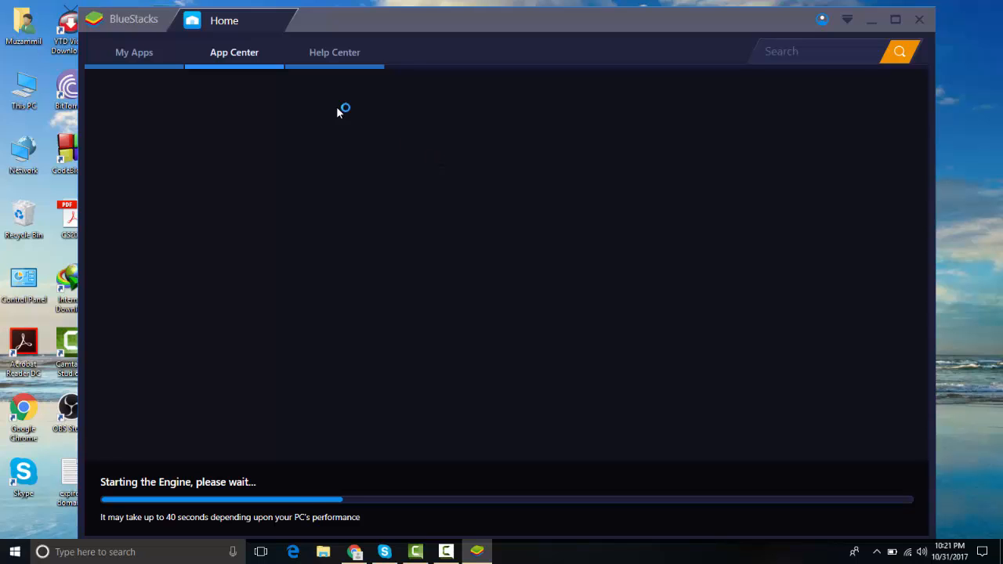
# Look through the My Apps, App Center and Help Center sections while the engine starts, ending on My Apps
pyautogui.click(140, 60)
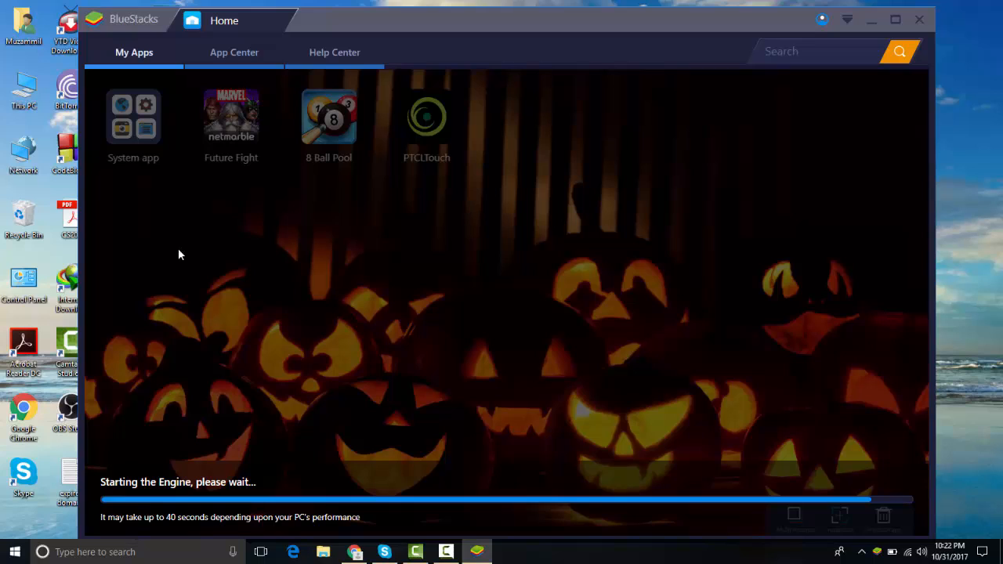
pyautogui.click(223, 53)
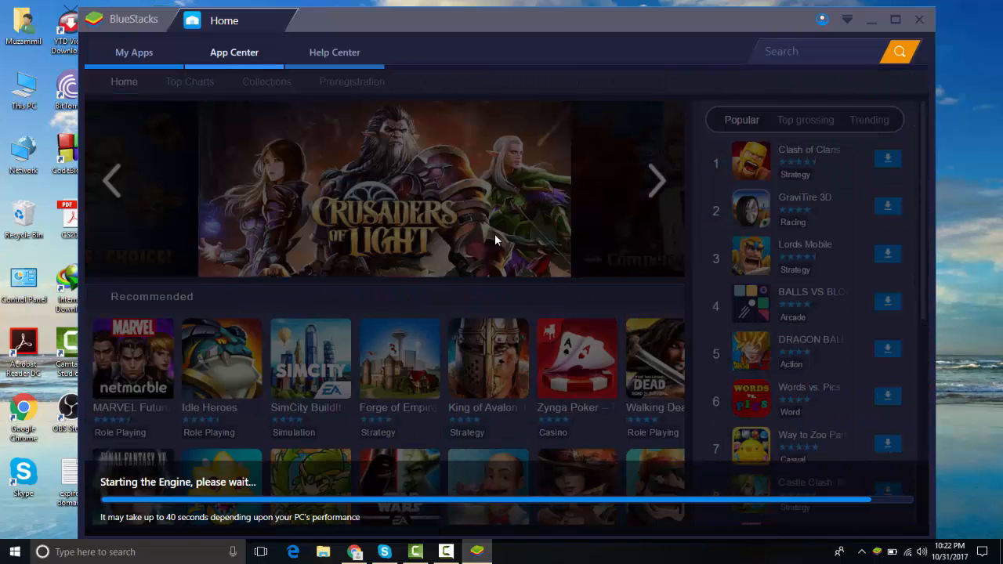
pyautogui.click(345, 63)
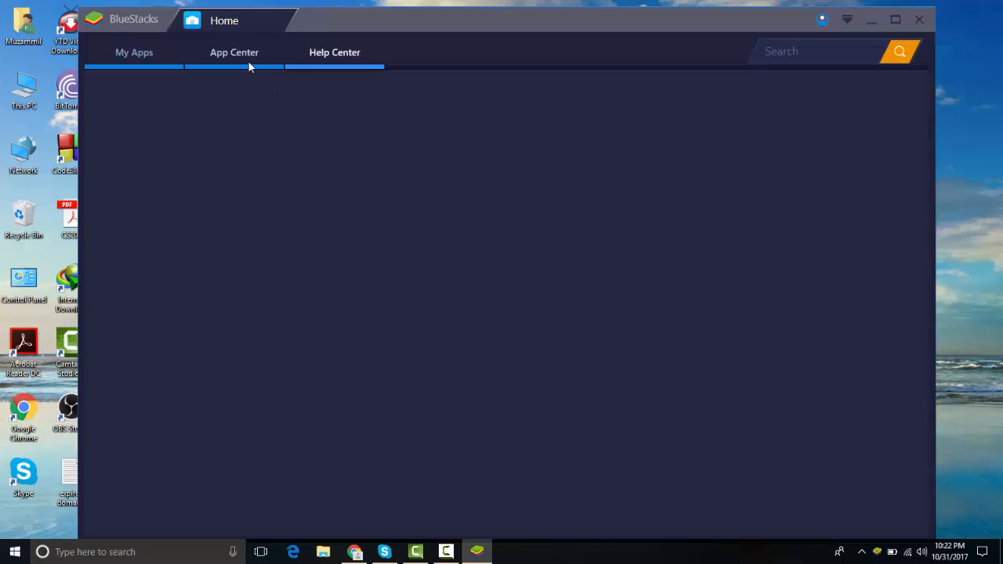
pyautogui.click(246, 62)
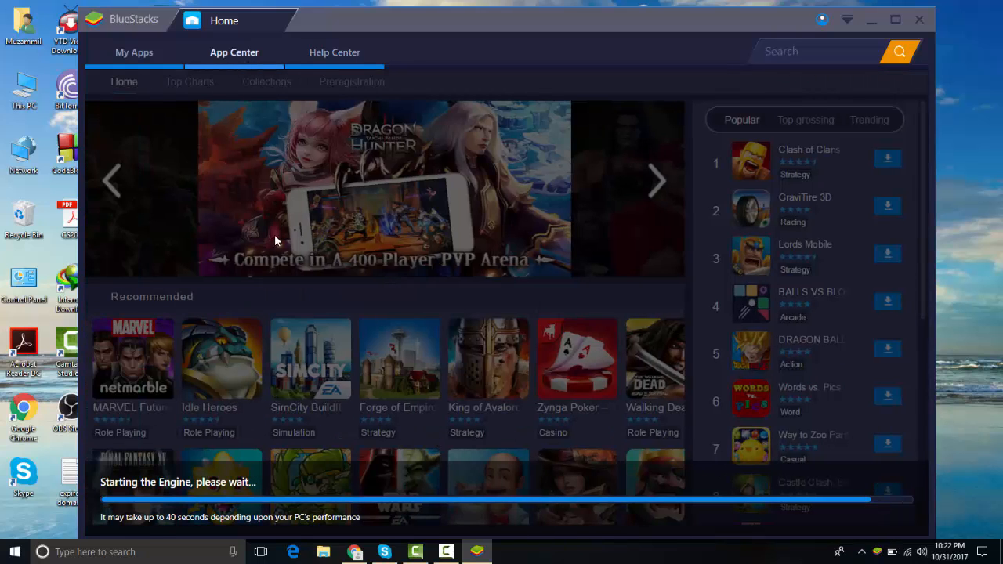
pyautogui.click(141, 55)
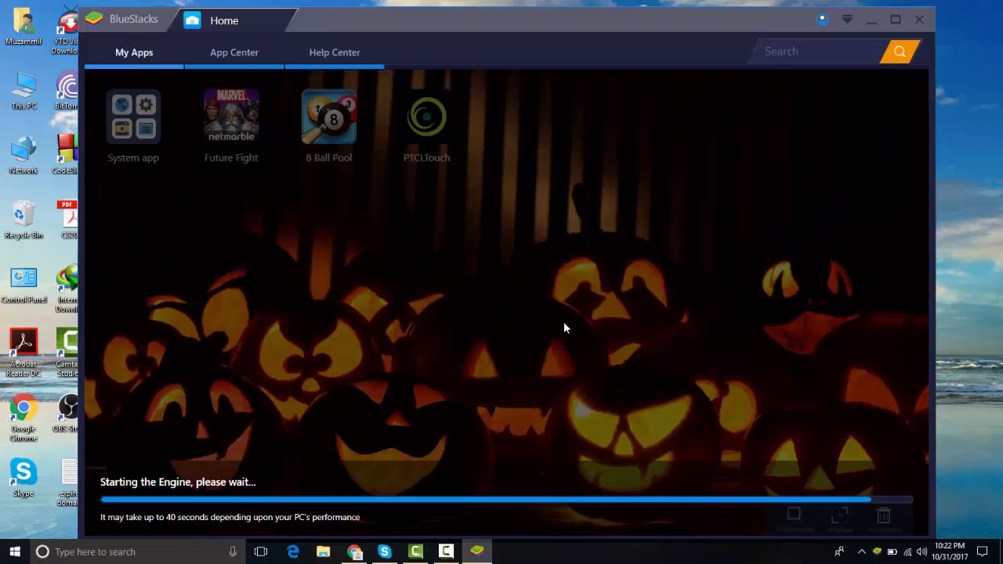
pyautogui.rightClick(962, 227)
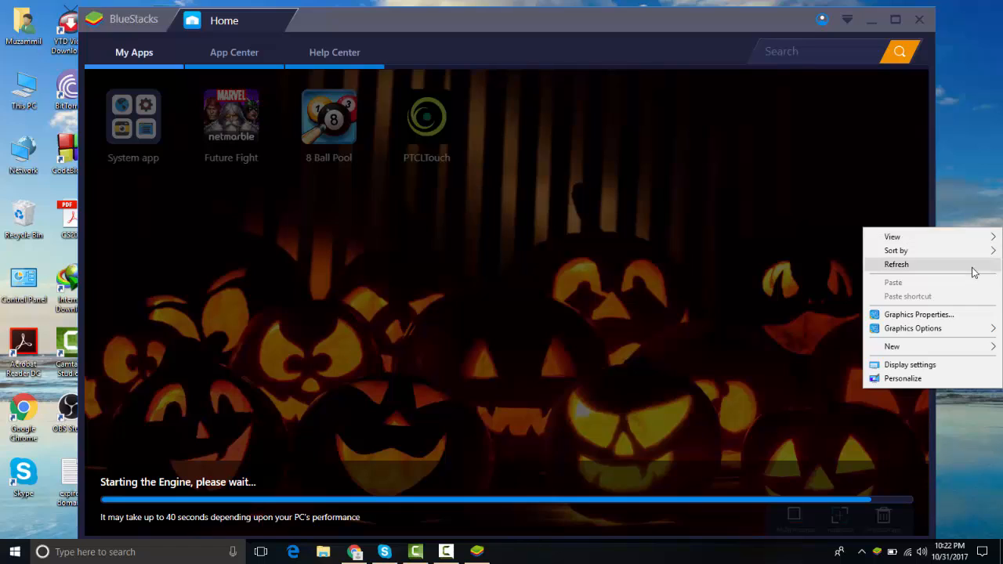
pyautogui.click(972, 266)
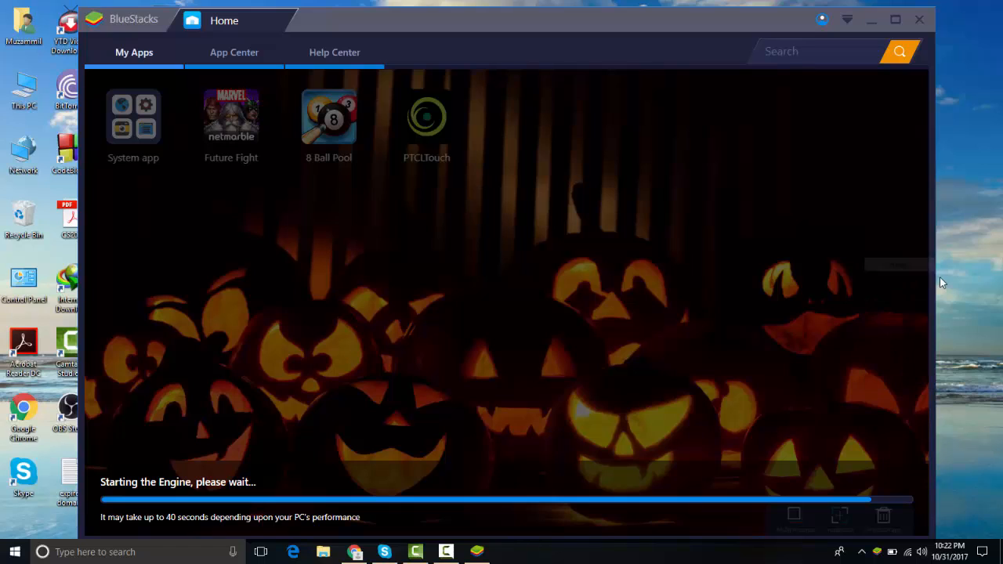
pyautogui.rightClick(599, 6)
pyautogui.click(633, 39)
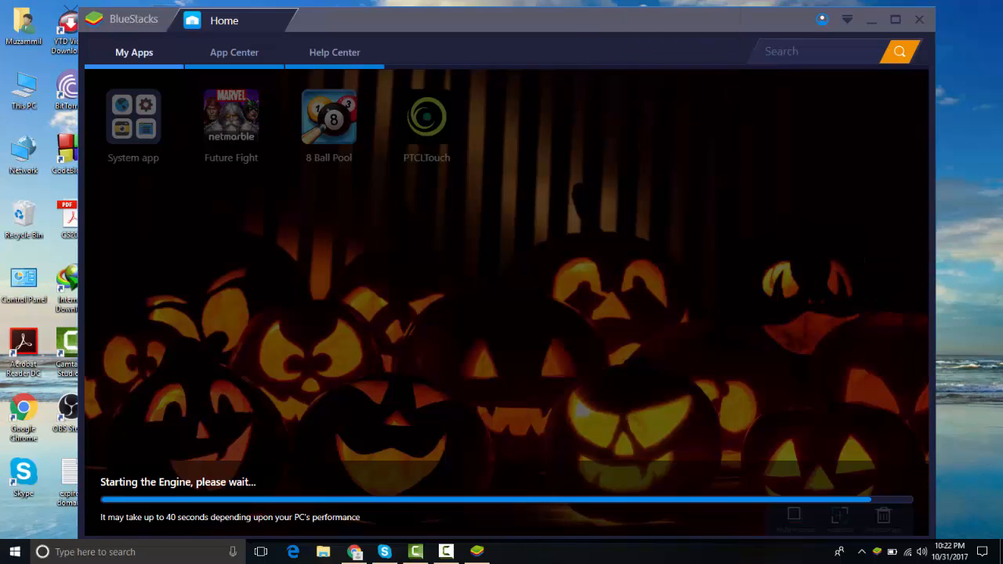
pyautogui.click(477, 555)
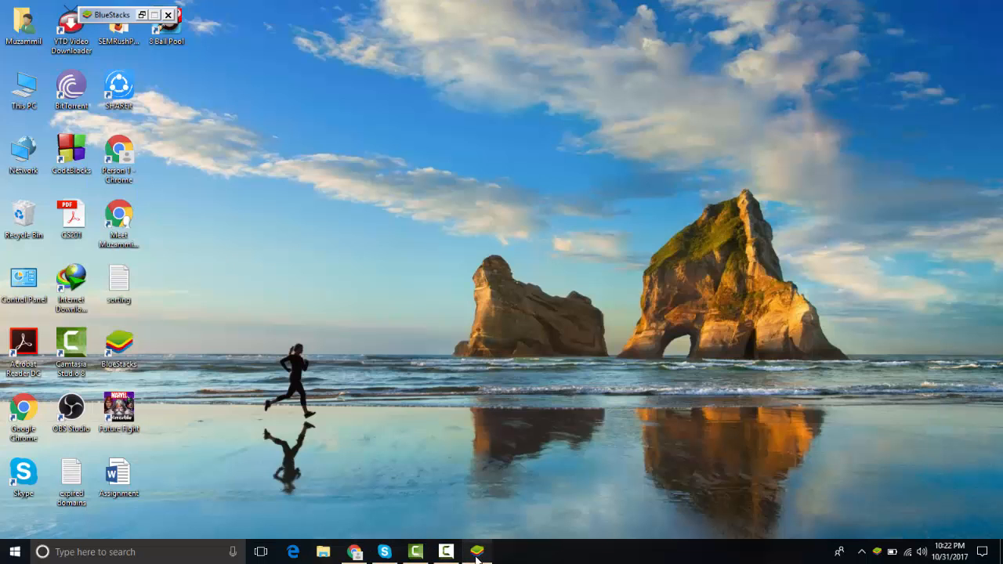
pyautogui.click(477, 555)
pyautogui.click(476, 555)
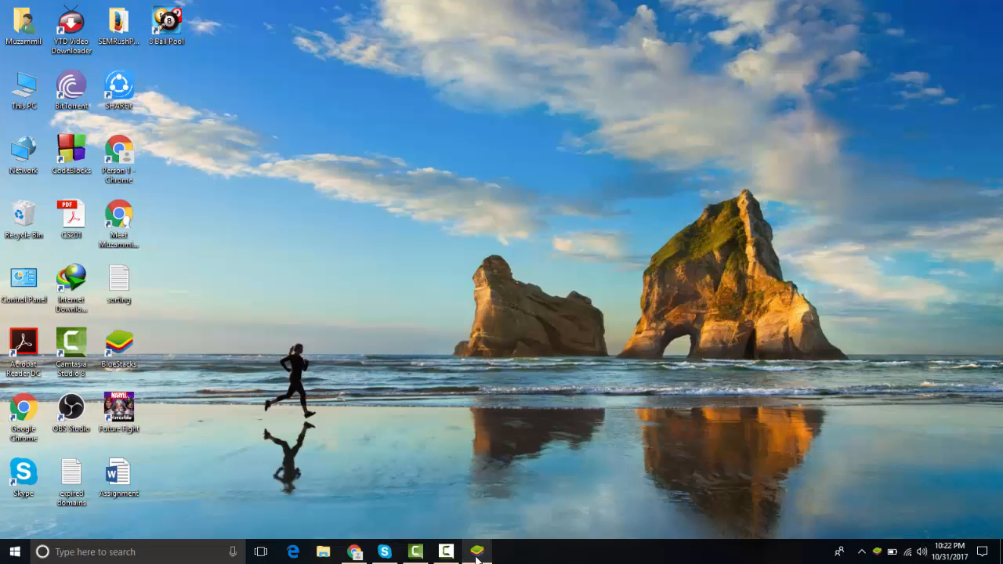
pyautogui.click(167, 15)
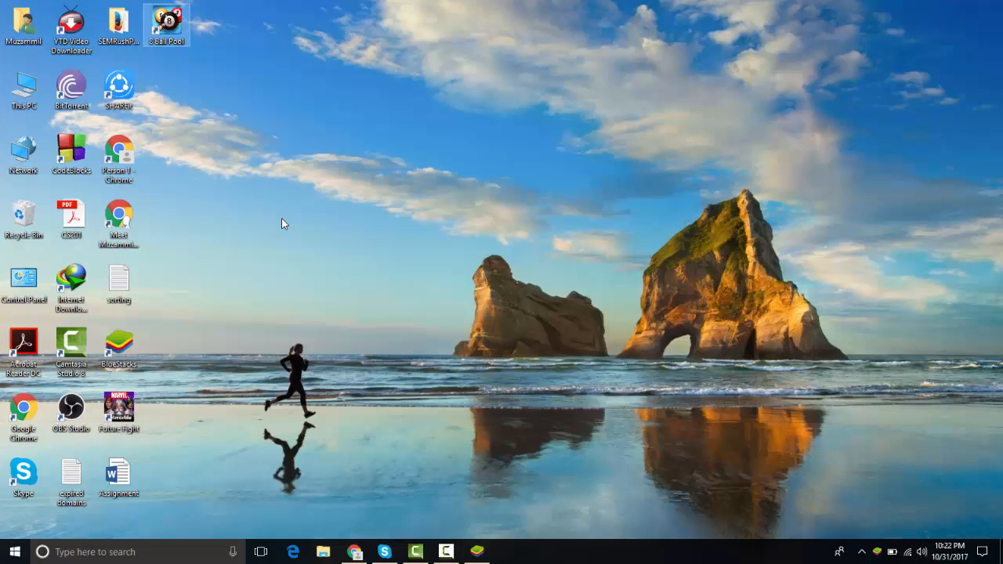
pyautogui.click(145, 399)
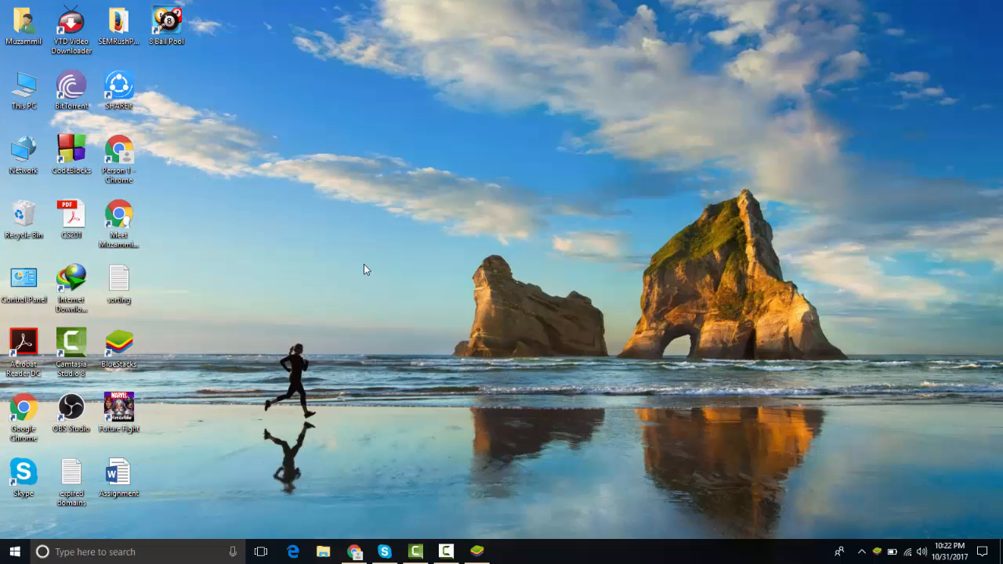
# Return to BlueStacks, open Settings from the System app folder and examine the device, personal, account and BlueStacks options
pyautogui.click(480, 552)
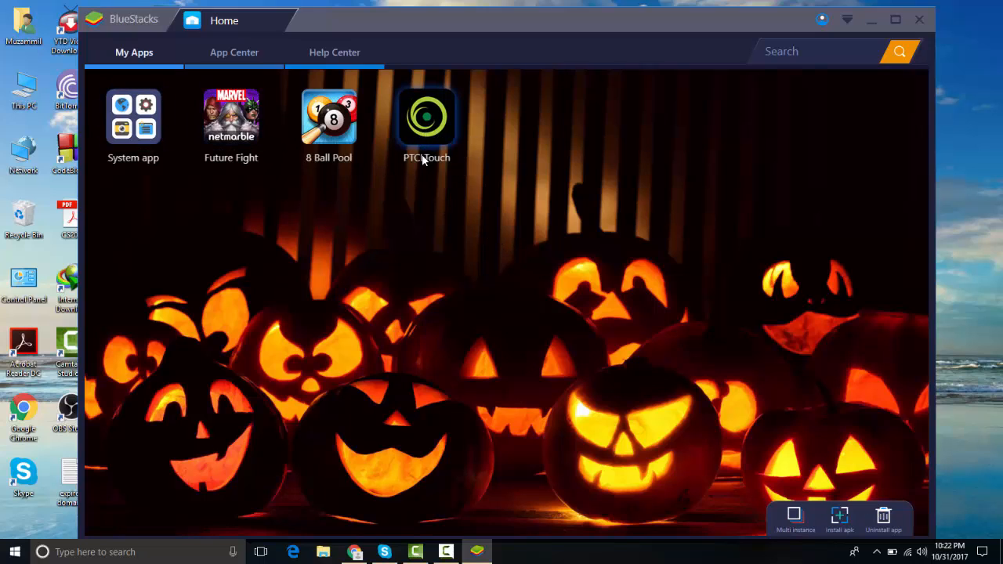
pyautogui.click(133, 127)
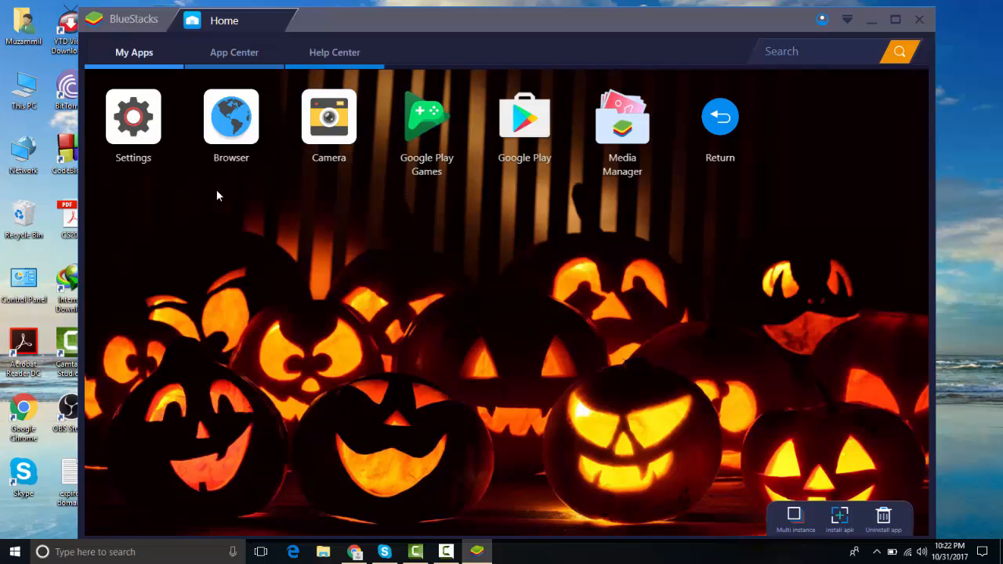
pyautogui.click(133, 118)
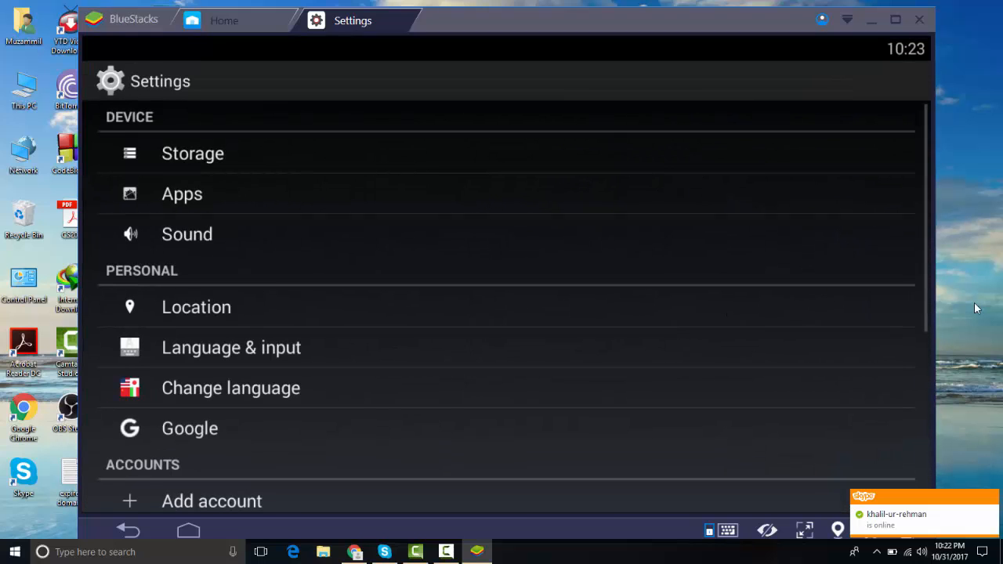
pyautogui.scroll(-5, 616, 212)
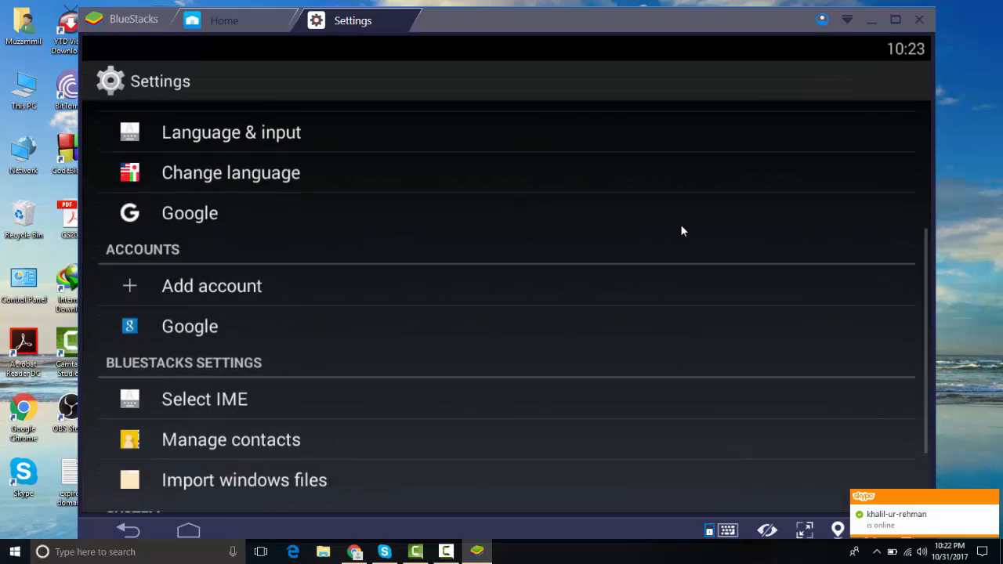
pyautogui.scroll(5, 696, 334)
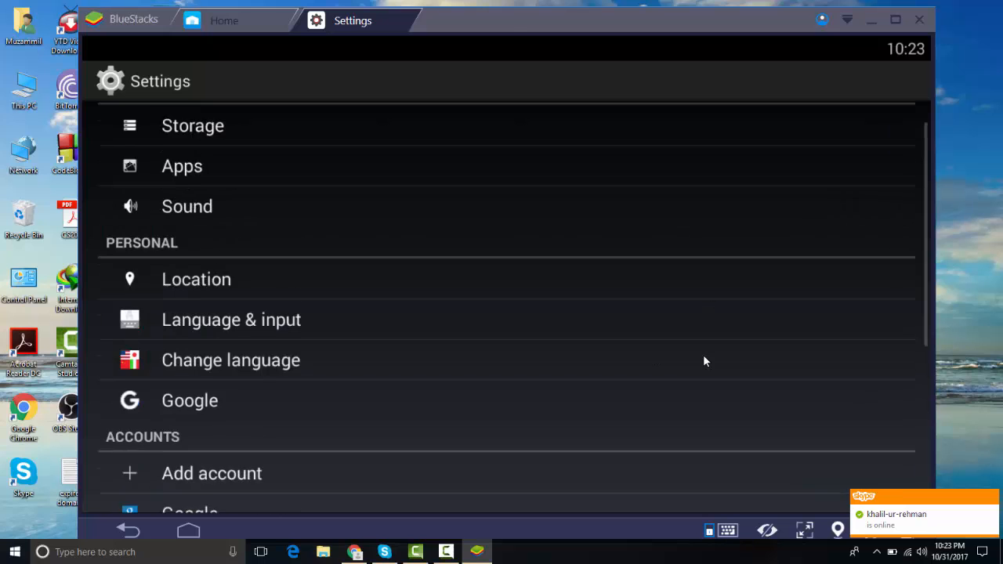
pyautogui.scroll(-5, 708, 371)
pyautogui.scroll(3, 658, 157)
pyautogui.scroll(-2, 439, 141)
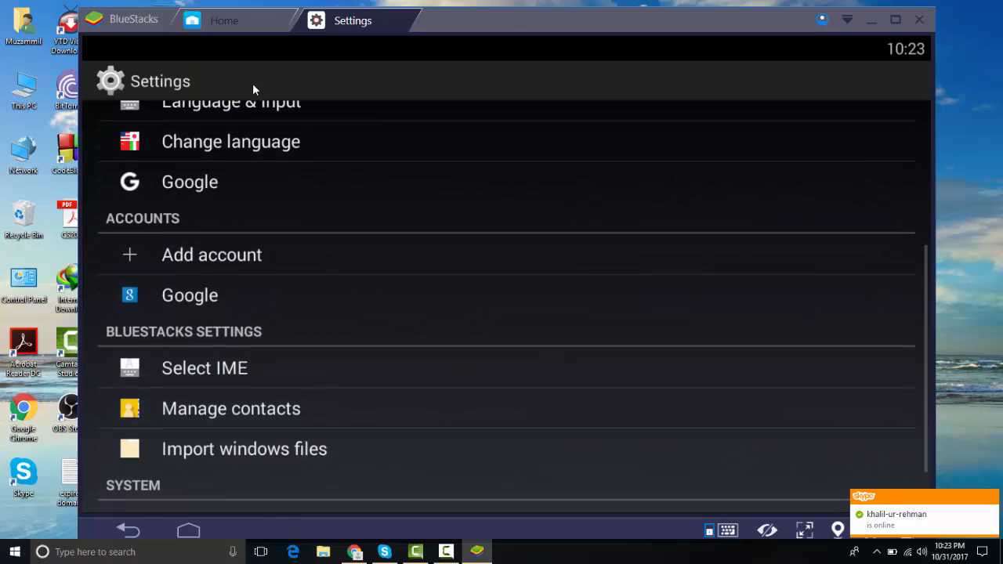
# Close Settings and open Google Play from the system apps, with the emulator window maximized
pyautogui.click(413, 16)
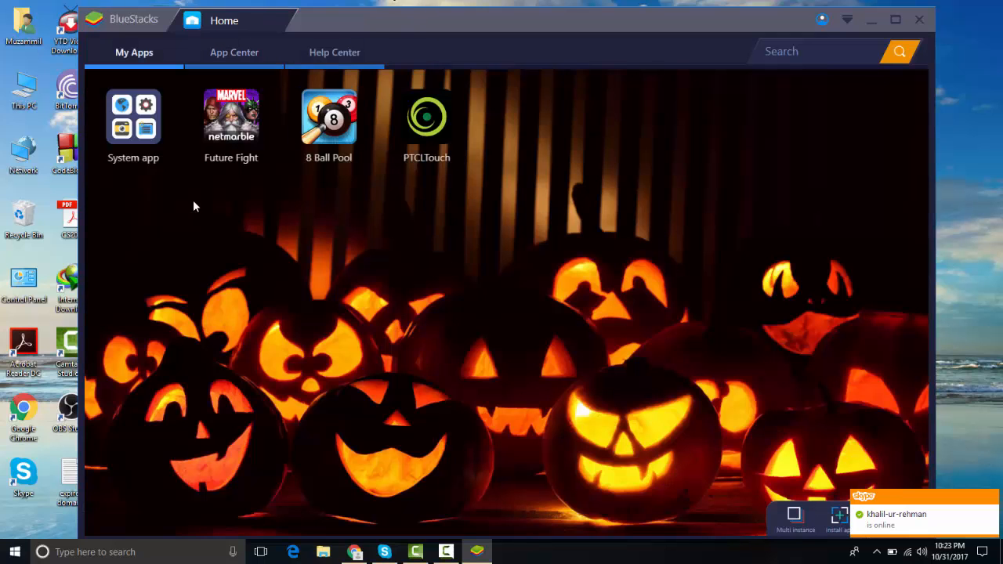
pyautogui.click(518, 126)
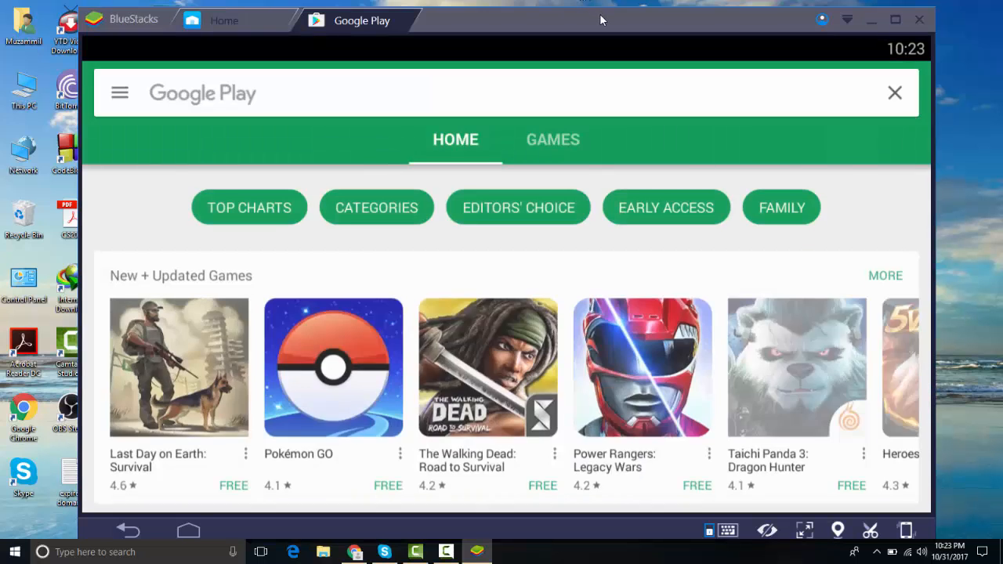
pyautogui.doubleClick(602, 19)
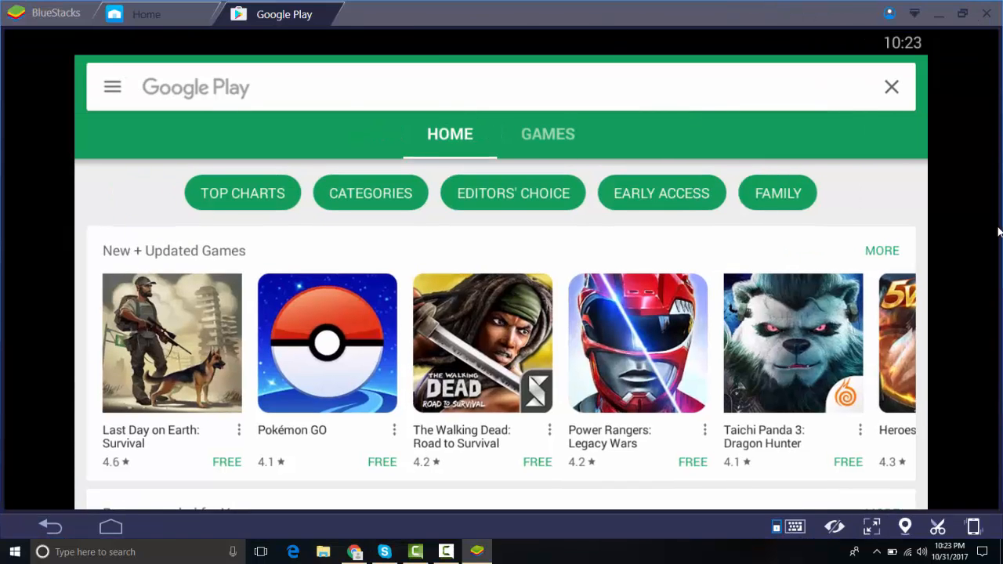
# Search Google Play for "temple run 2" and install Temple Run 2, accepting its requested permissions
pyautogui.click(499, 95)
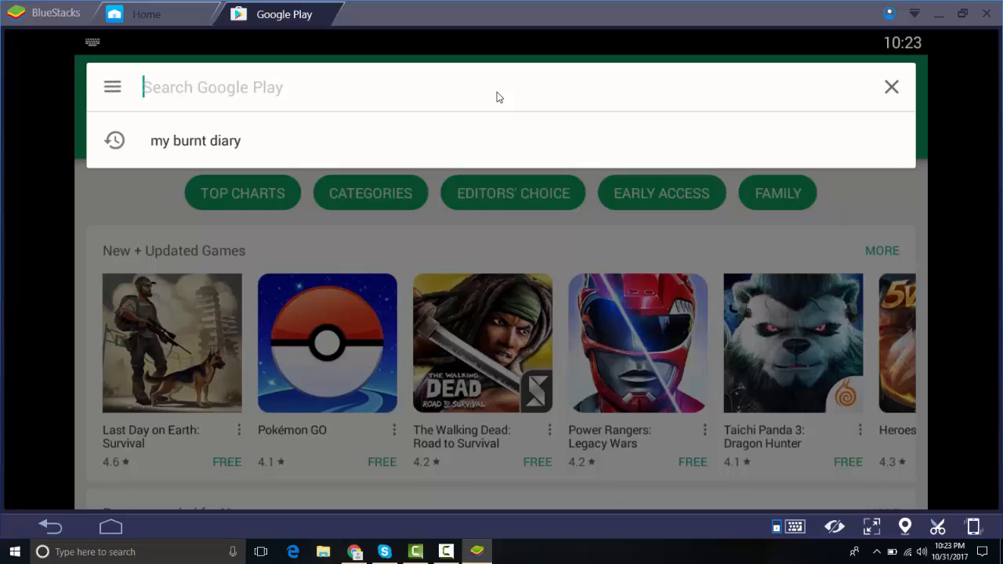
pyautogui.write('temple')
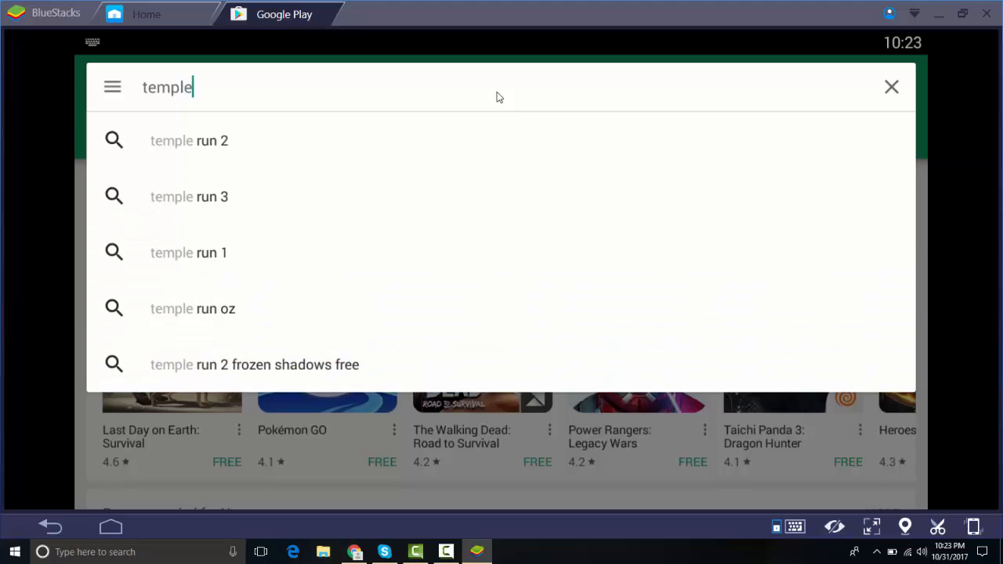
pyautogui.press('Down')
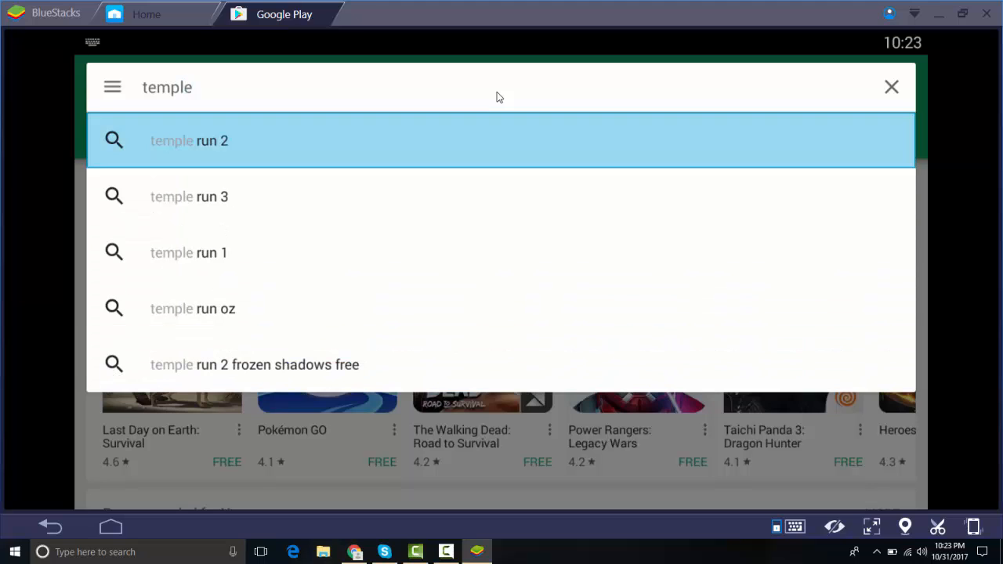
pyautogui.press('Return')
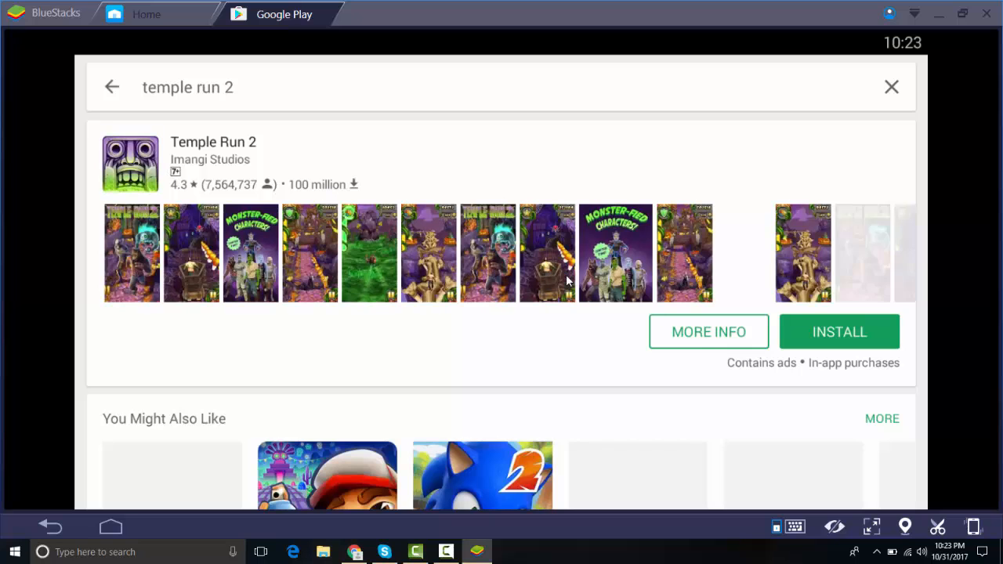
pyautogui.click(859, 326)
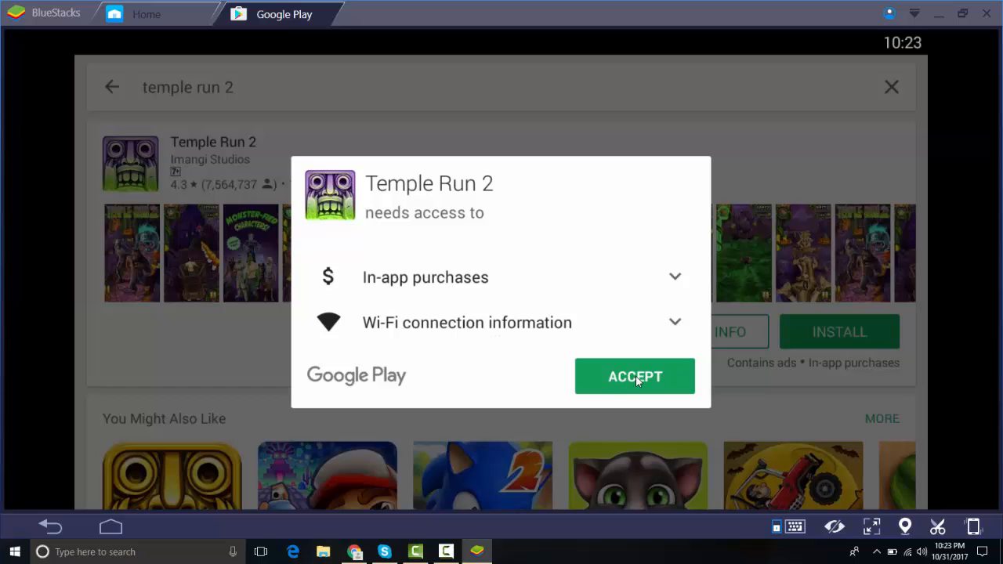
pyautogui.click(636, 376)
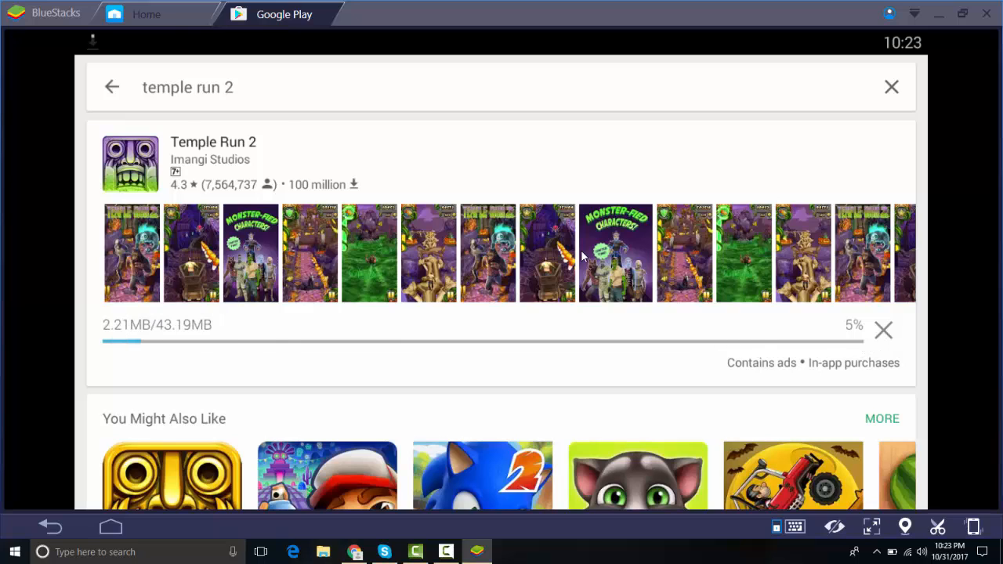
# Return to the Google Play front page, check My Apps during the download and look over the store's navigation menu
pyautogui.click(111, 87)
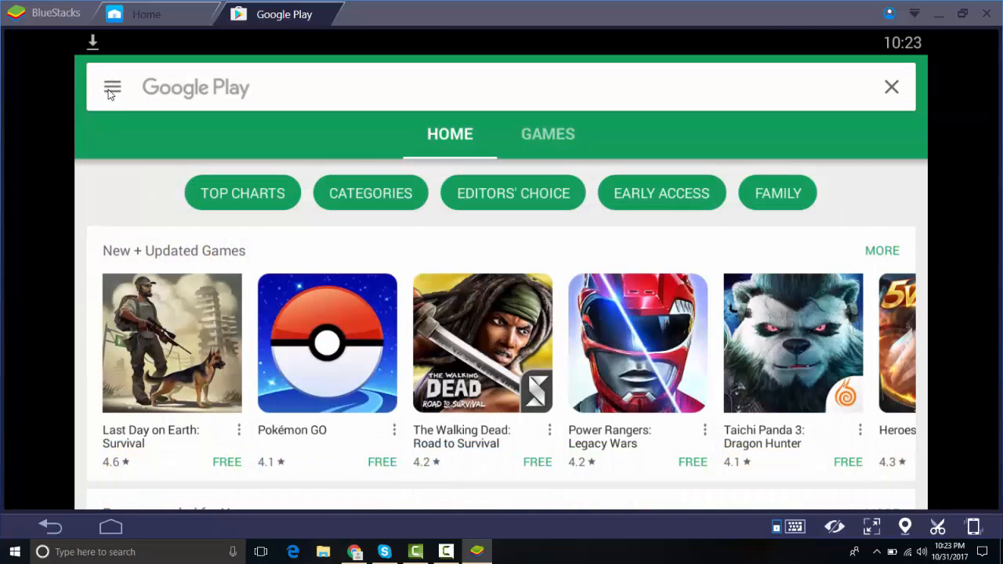
pyautogui.click(92, 44)
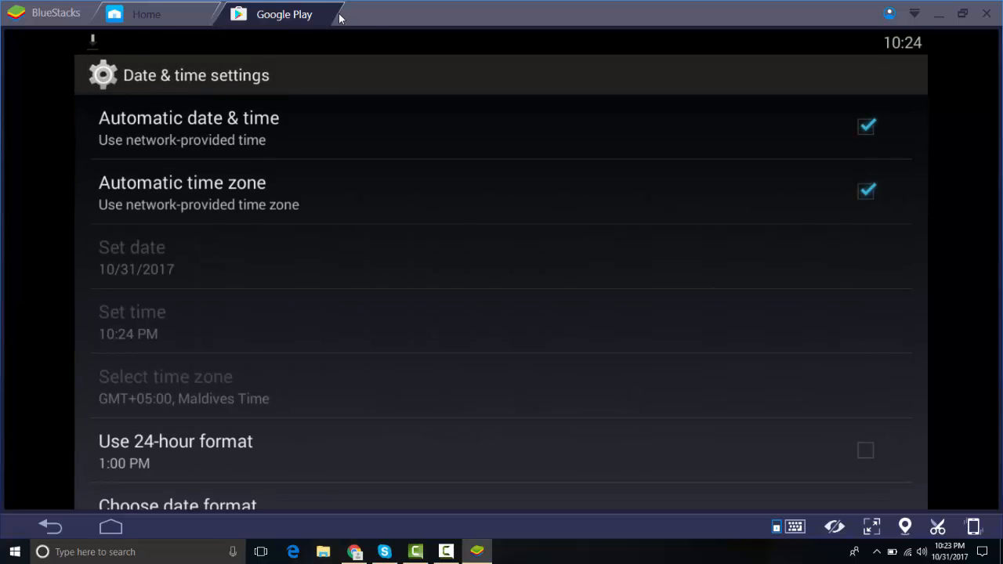
pyautogui.click(166, 13)
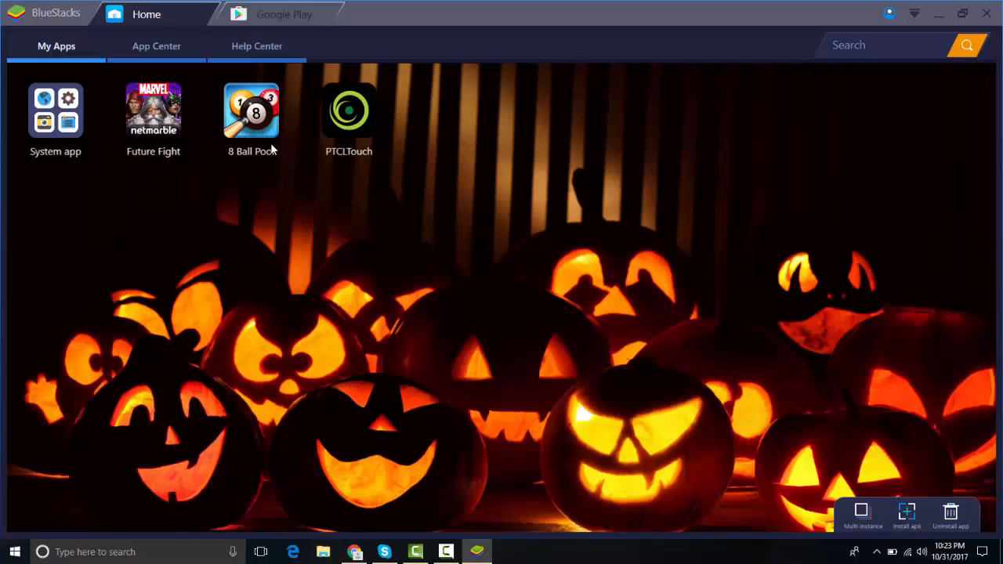
pyautogui.click(238, 17)
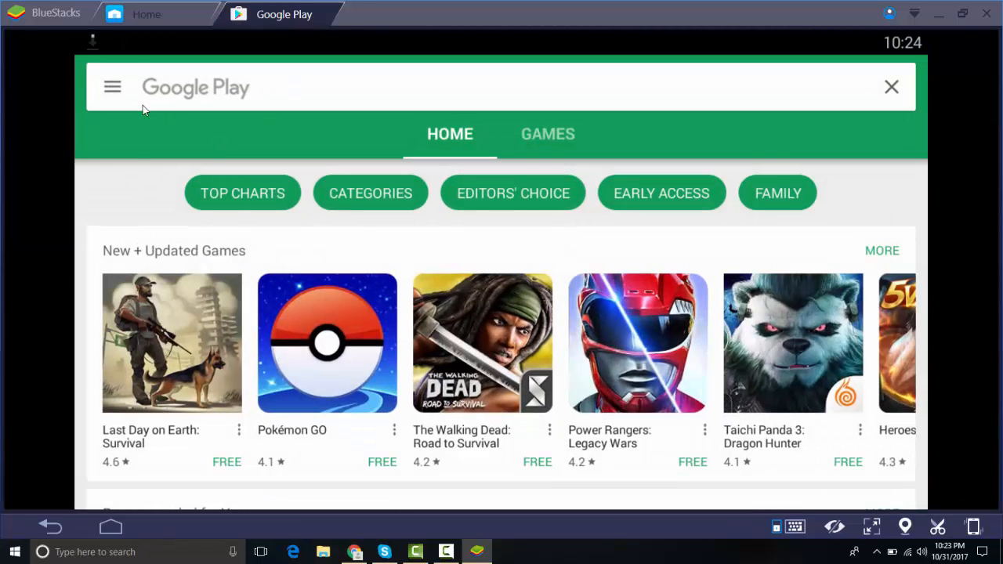
pyautogui.click(114, 88)
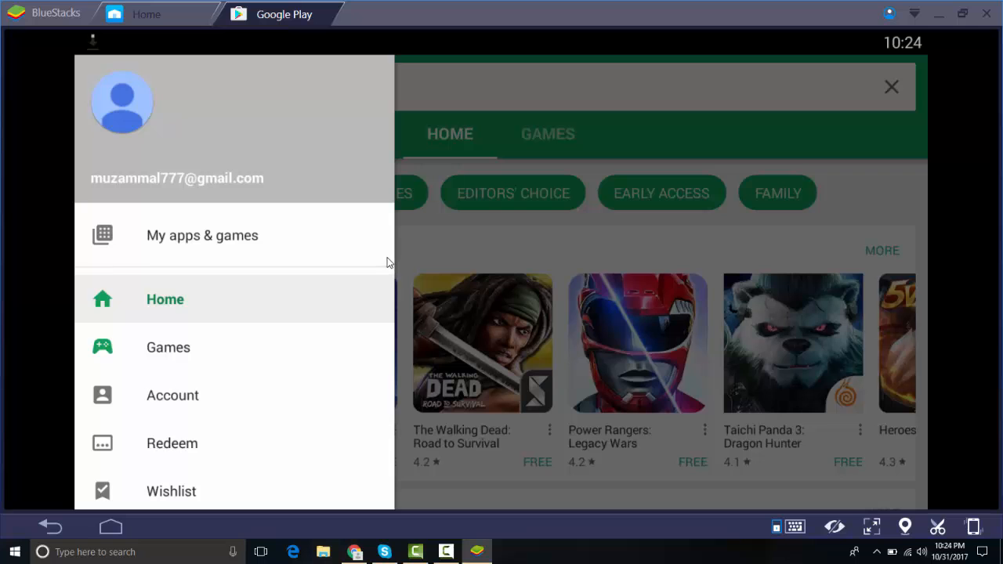
pyautogui.click(558, 104)
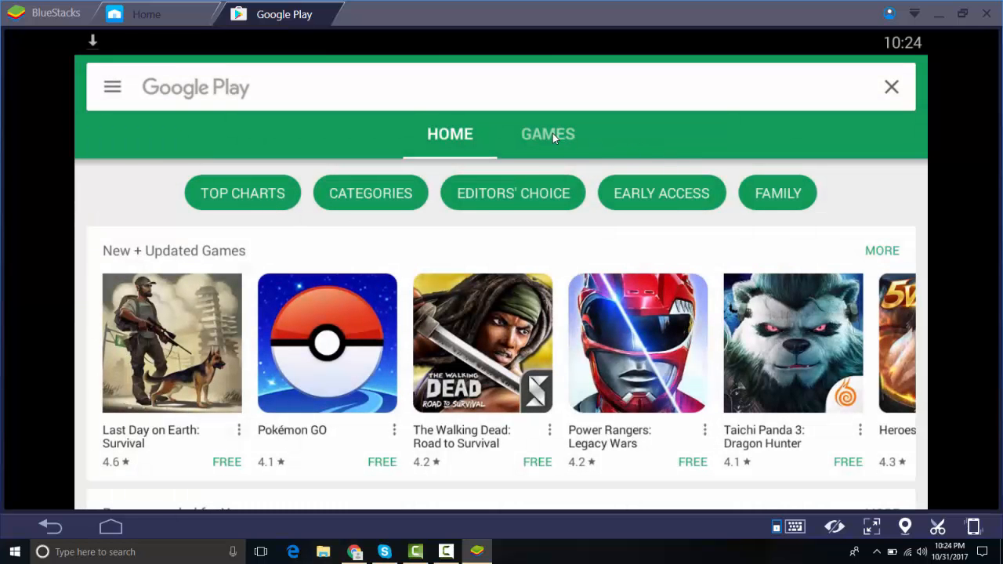
# Browse the app and game recommendations in the Home and Games sections of Google Play, ending on Home
pyautogui.scroll(-2, 694, 408)
pyautogui.scroll(-3, 693, 408)
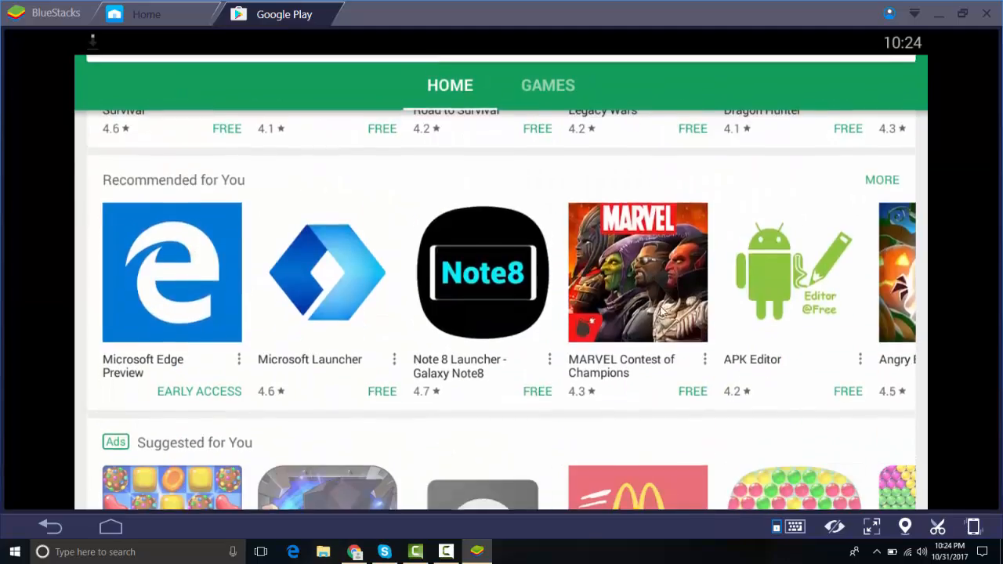
pyautogui.scroll(1, 694, 407)
pyautogui.scroll(-3, 627, 235)
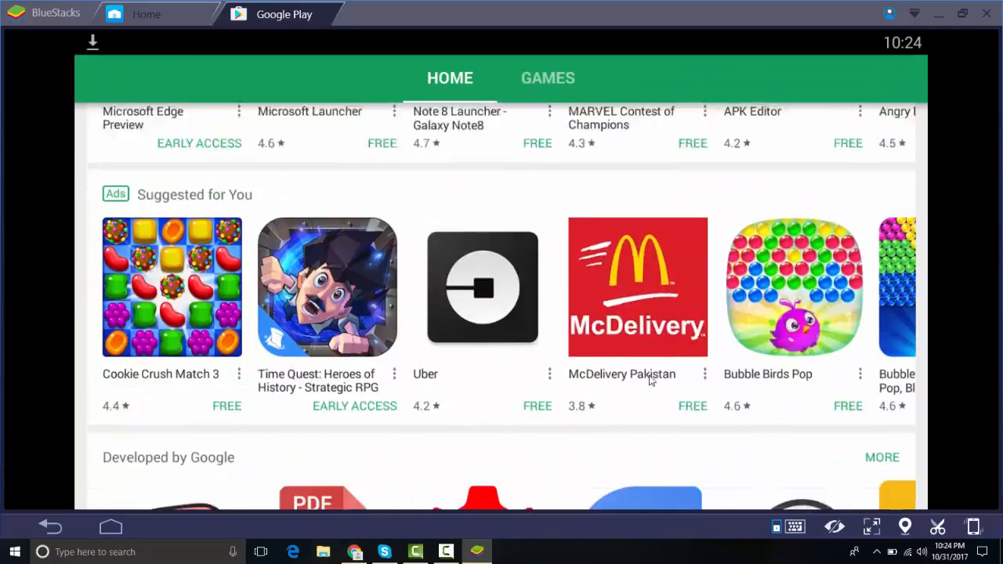
pyautogui.scroll(5, 627, 235)
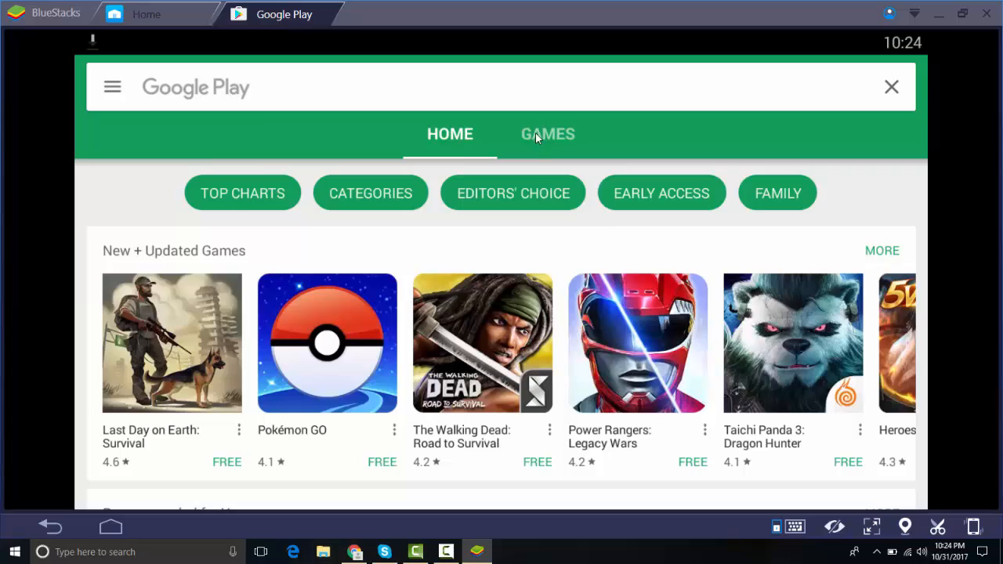
pyautogui.click(537, 134)
pyautogui.scroll(-3, 531, 149)
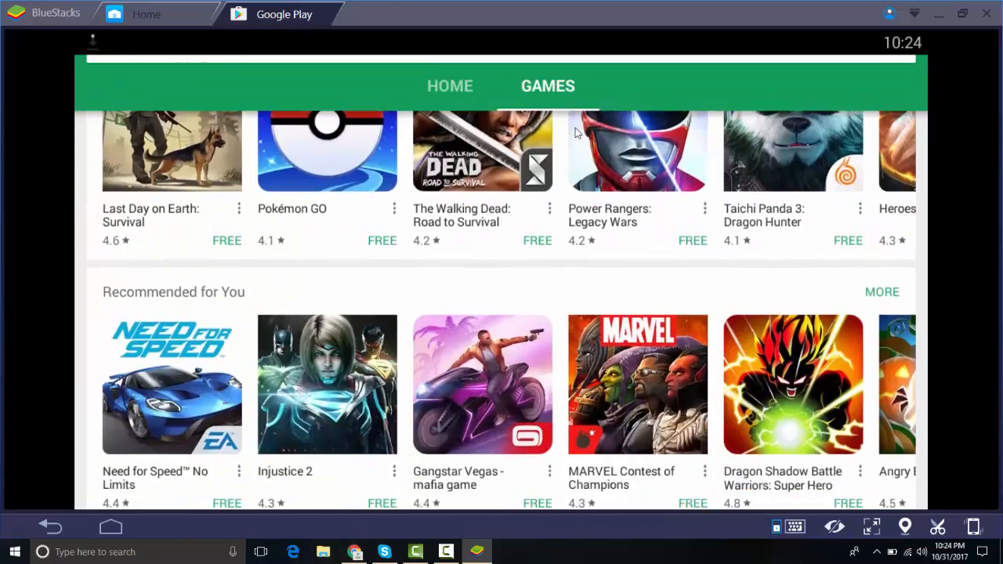
pyautogui.scroll(-5, 649, 306)
pyautogui.scroll(-5, 650, 402)
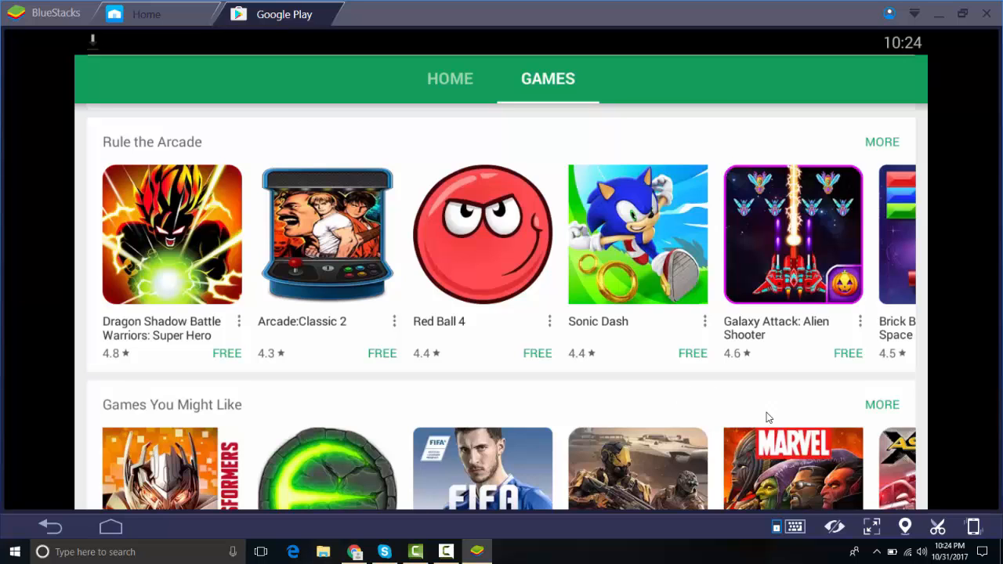
pyautogui.click(451, 80)
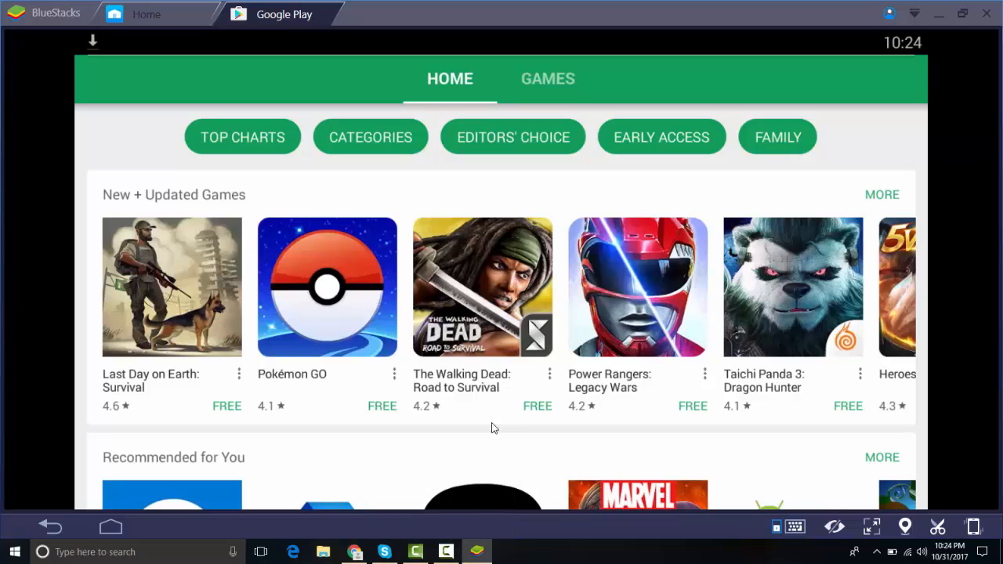
pyautogui.moveTo(446, 553)
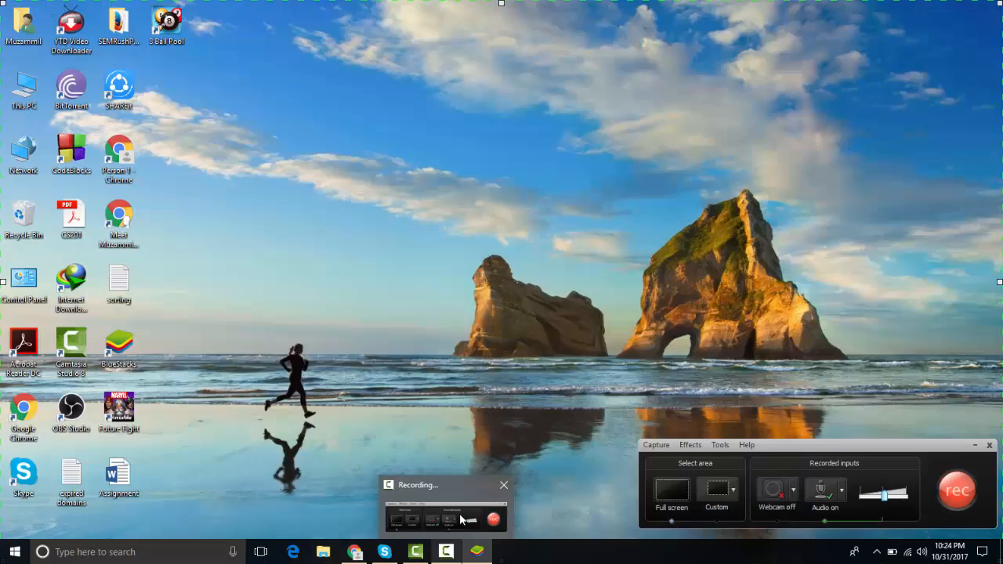
pyautogui.click(446, 510)
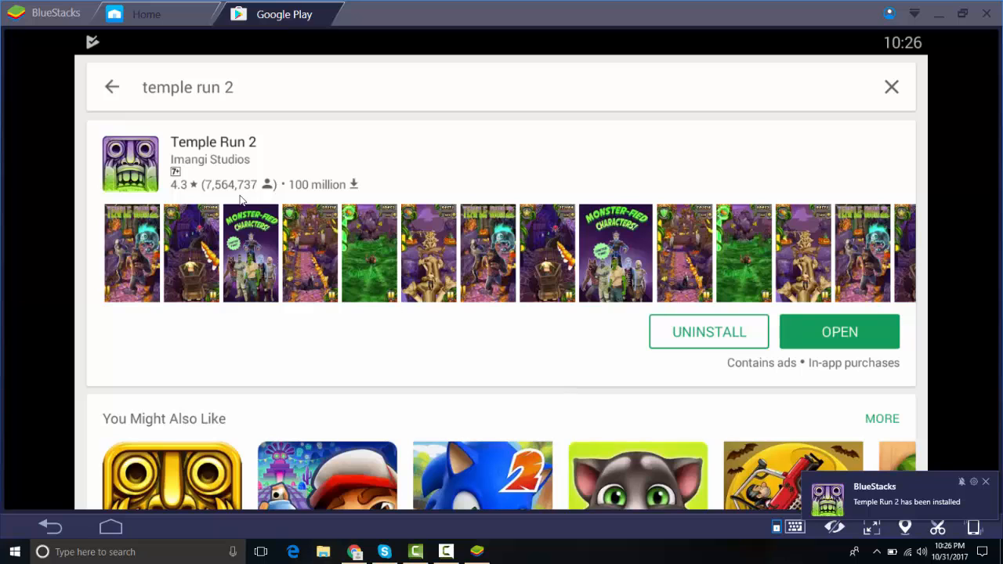
# Launch the installed Temple Run 2 and dismiss the key mapping tip and the sign-in message
pyautogui.click(829, 333)
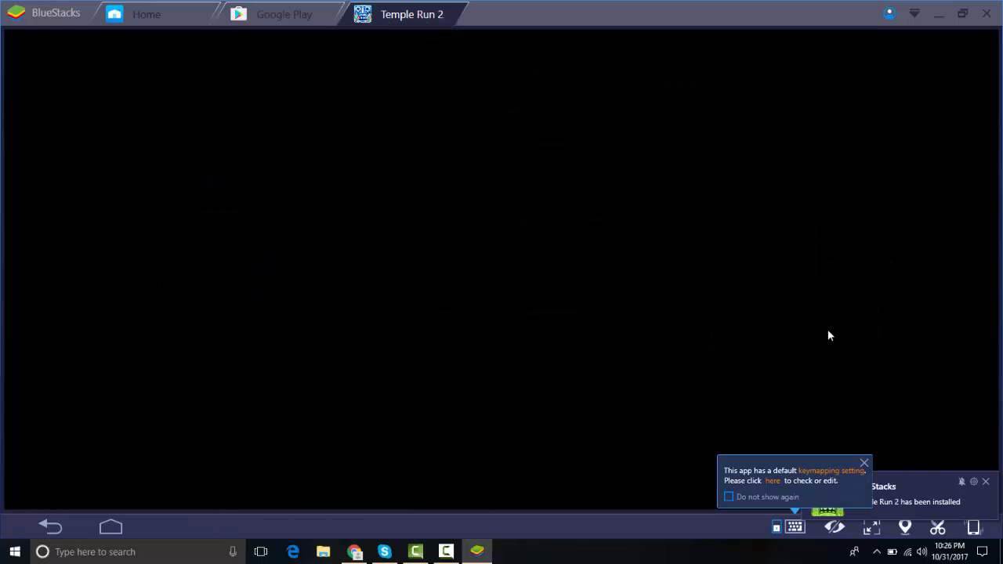
pyautogui.click(865, 464)
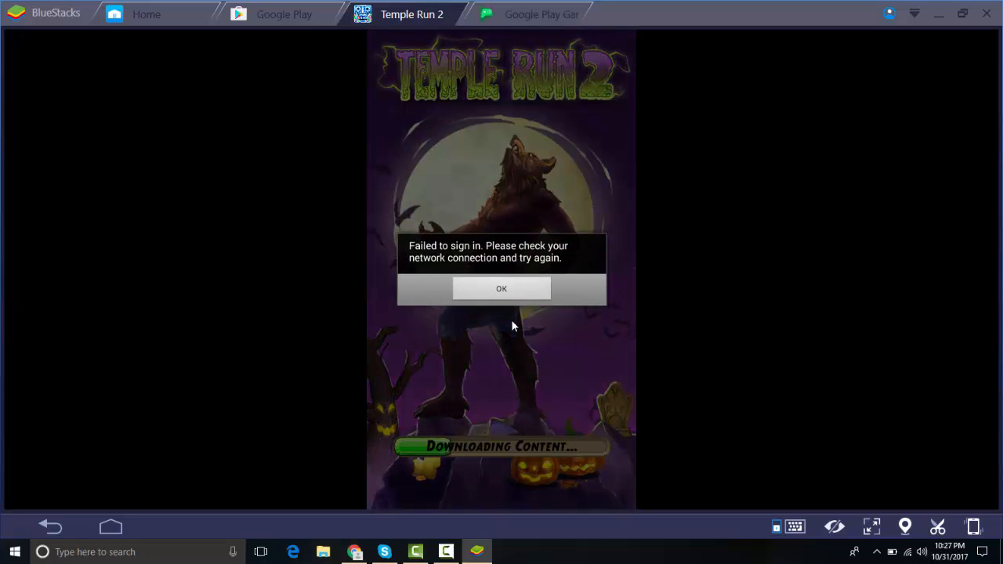
pyautogui.click(492, 293)
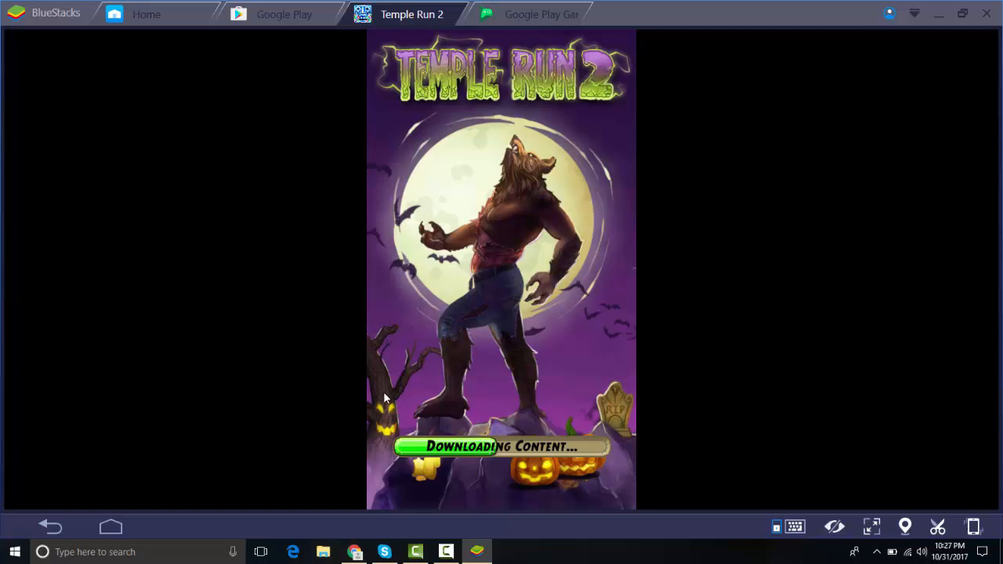
# Look through the related games and further results on the "temple run 2" search page, ending back in the game
pyautogui.click(268, 22)
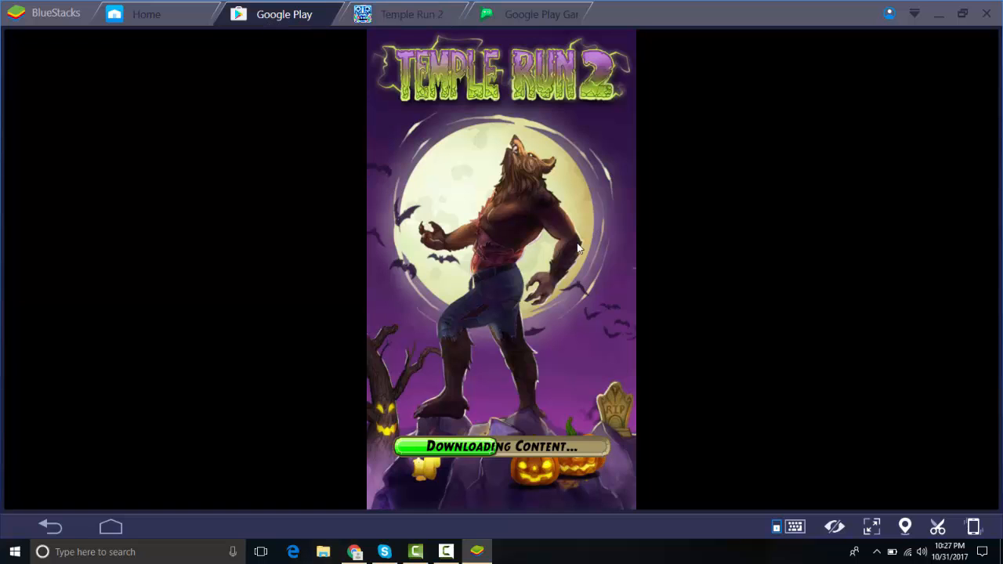
pyautogui.scroll(-8, 536, 179)
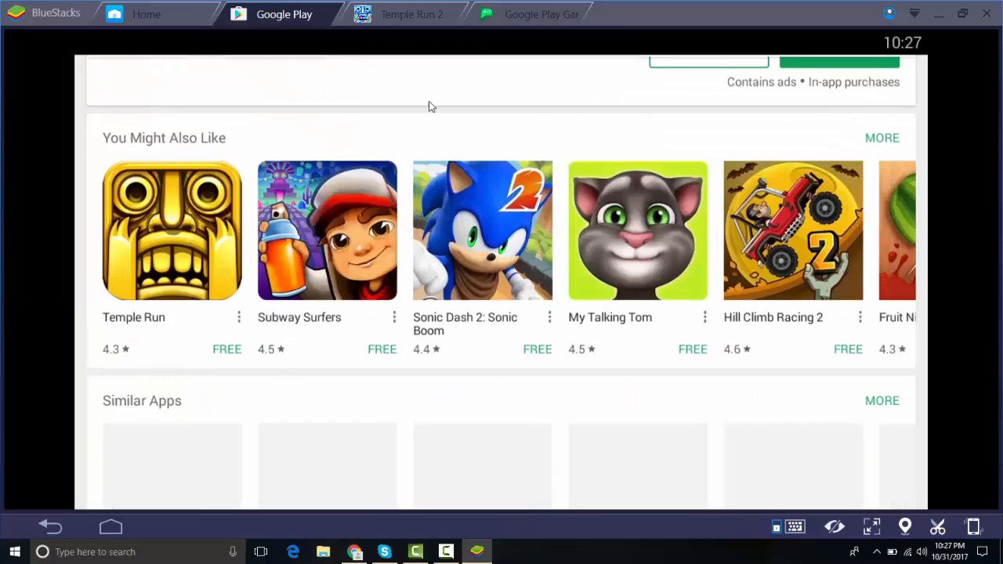
pyautogui.scroll(-4, 536, 179)
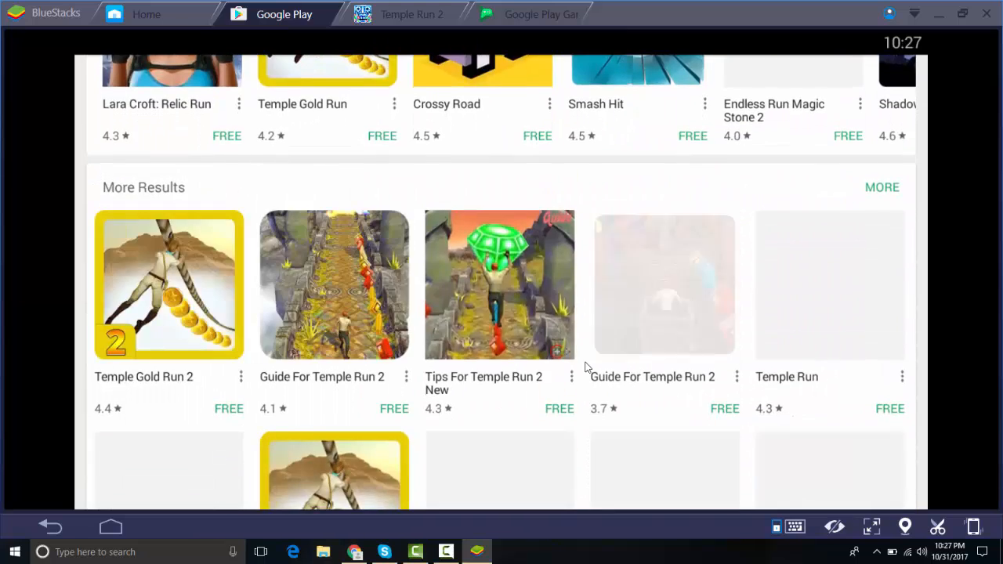
pyautogui.scroll(-4, 588, 376)
pyautogui.scroll(-2, 589, 402)
pyautogui.scroll(15, 584, 222)
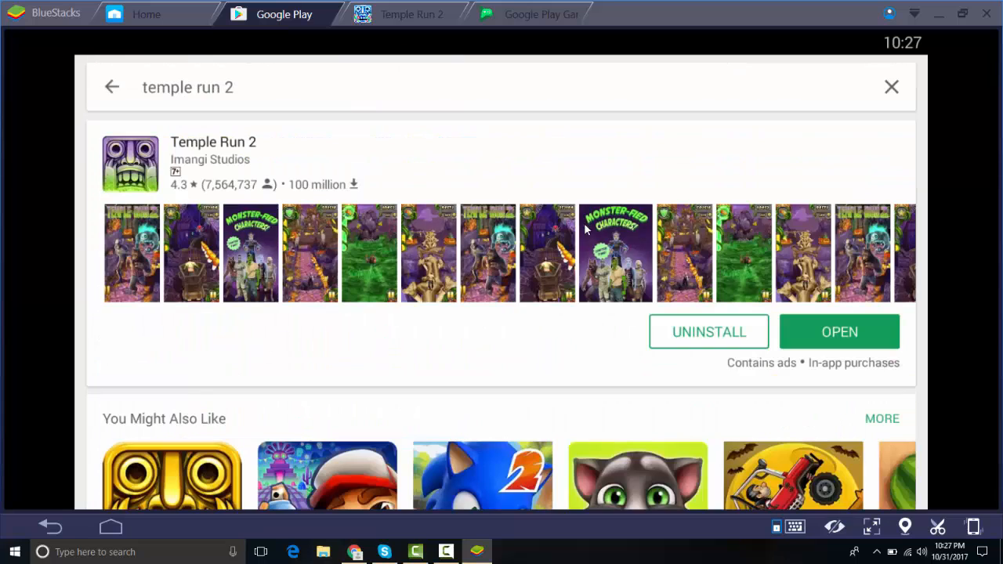
pyautogui.click(413, 16)
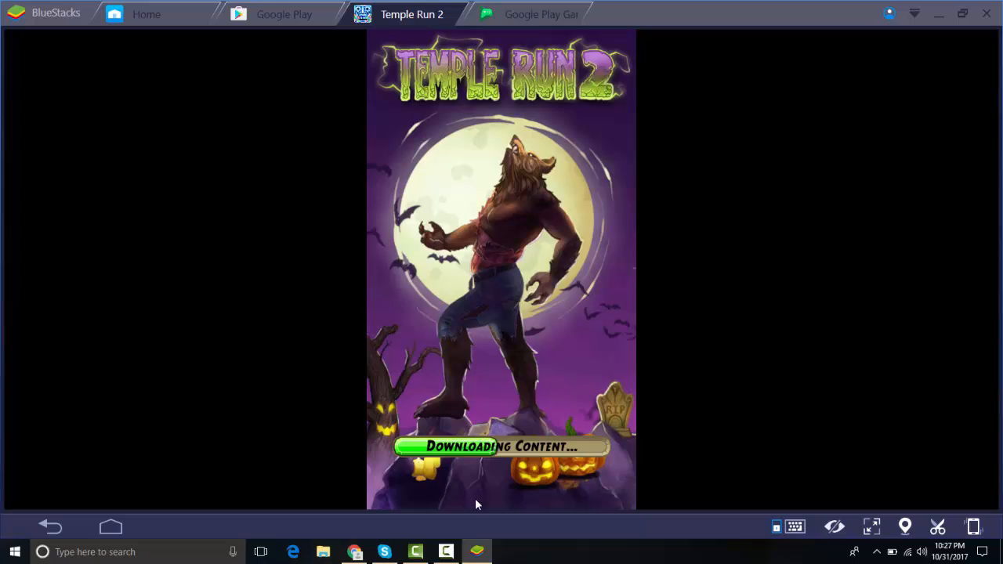
pyautogui.moveTo(449, 552)
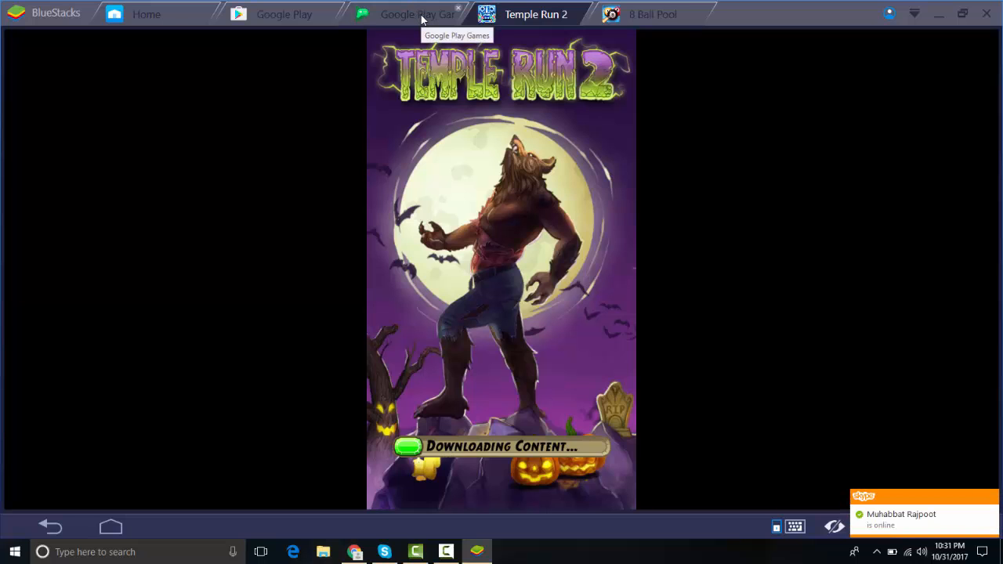
# Check the open Google Play, Home and Temple Run 2 pages, and choose to log in to 8 Ball Pool with Facebook
pyautogui.click(289, 11)
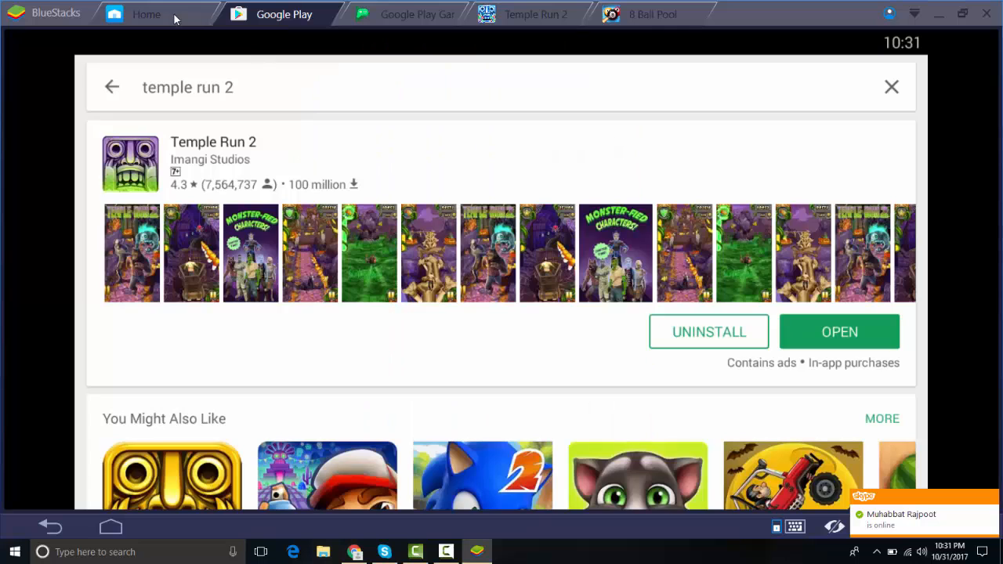
pyautogui.click(196, 15)
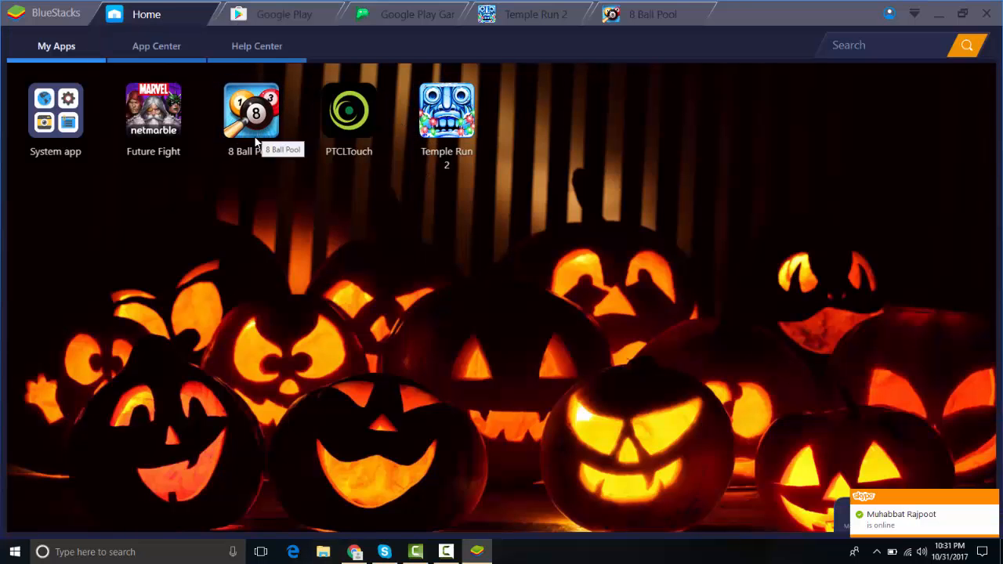
pyautogui.click(556, 15)
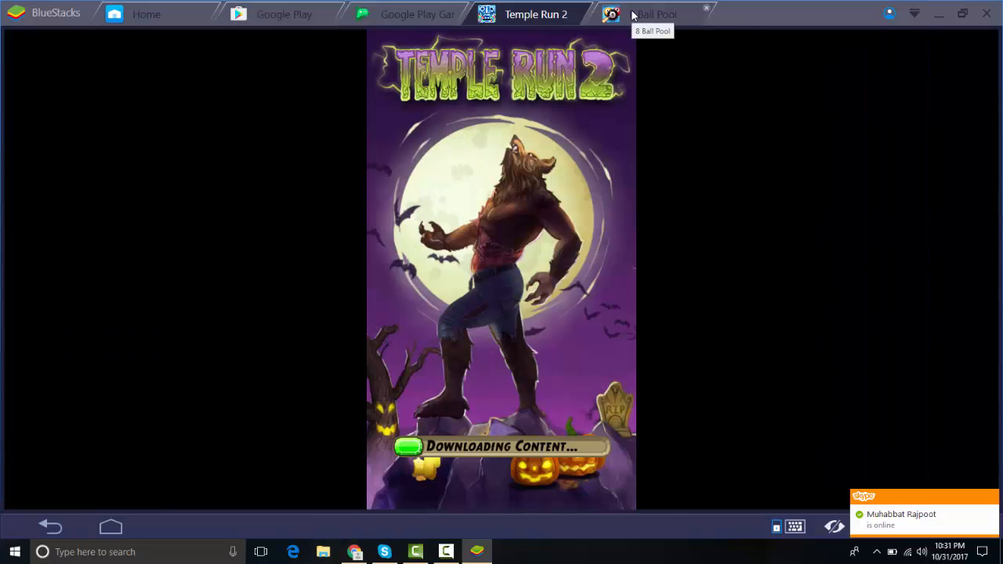
pyautogui.click(636, 18)
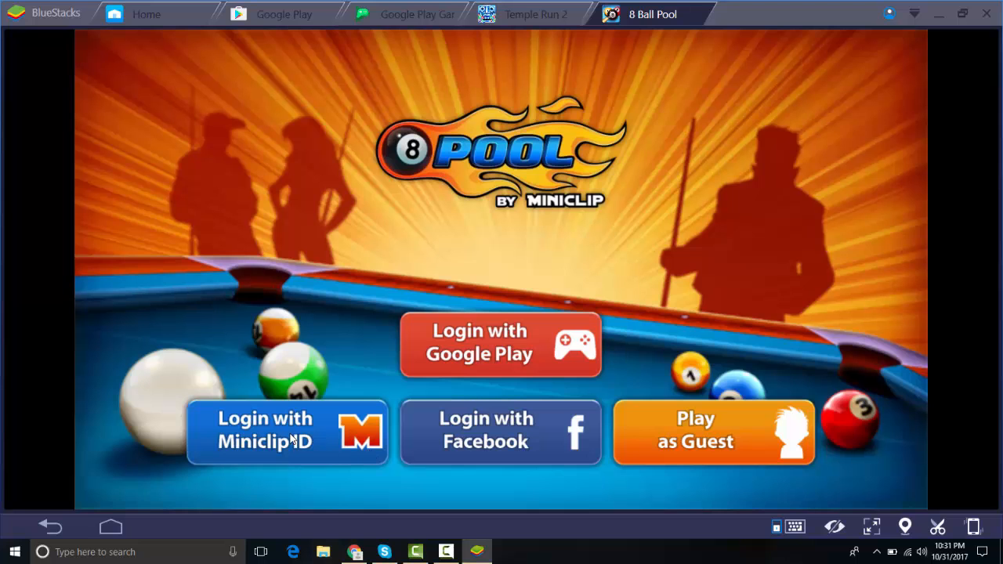
pyautogui.click(494, 424)
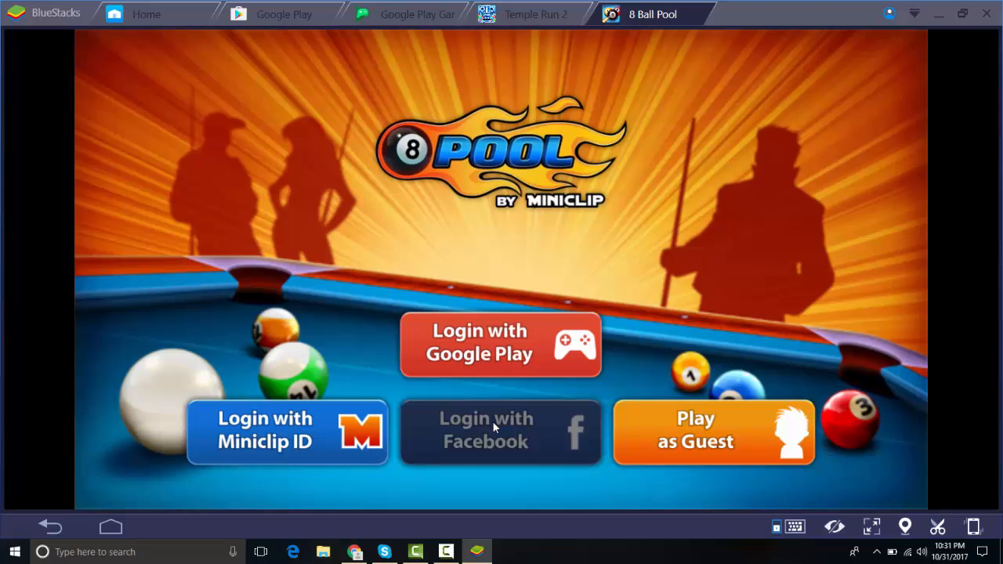